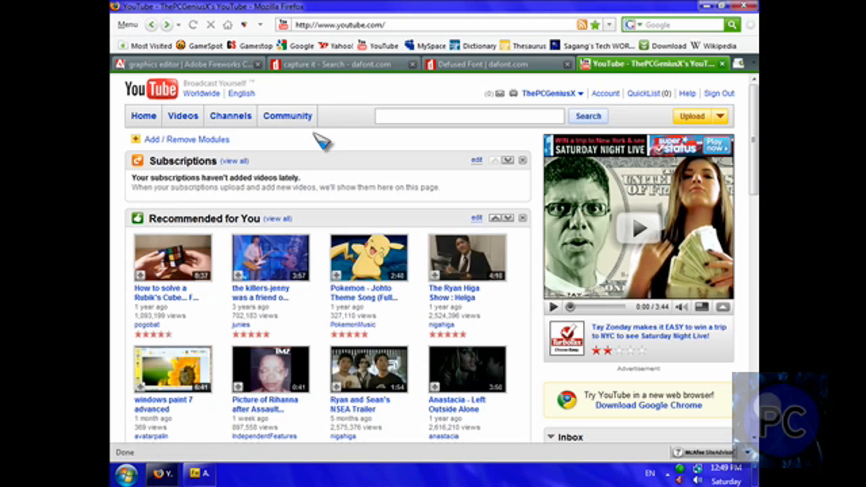
Switch to Fireworks and create a new 200 x 200 pixel document with a transparent canvas.
{"action": "left_click", "coordinate": [221, 68]}
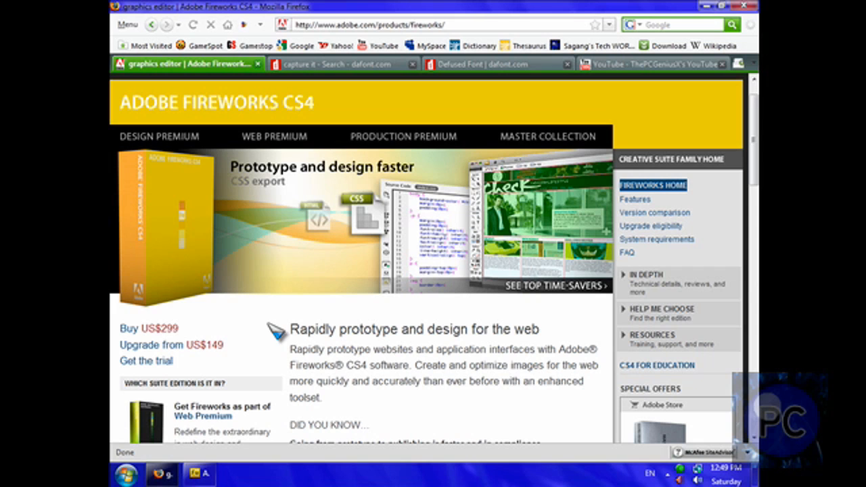
{"action": "left_click", "coordinate": [708, 7]}
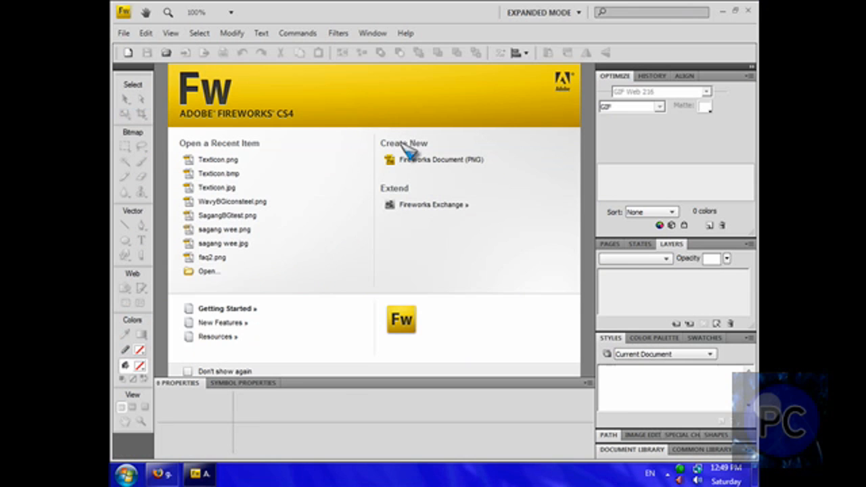
{"action": "left_click", "coordinate": [408, 163]}
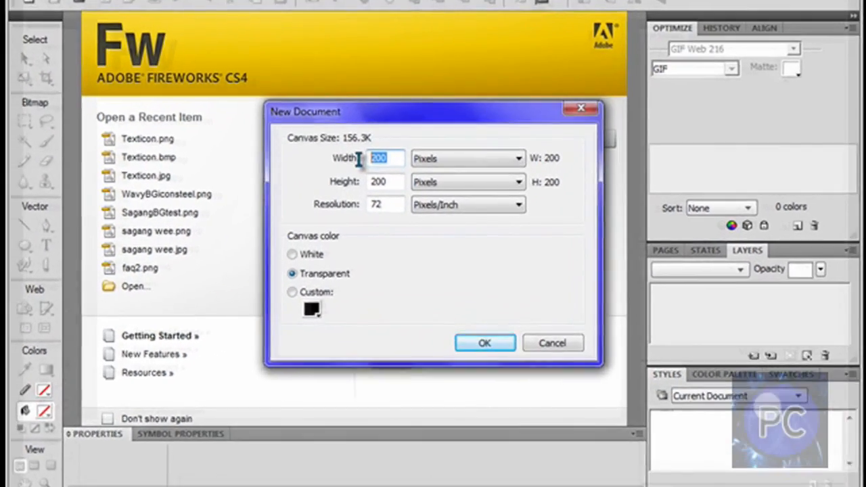
{"action": "left_click", "coordinate": [403, 175]}
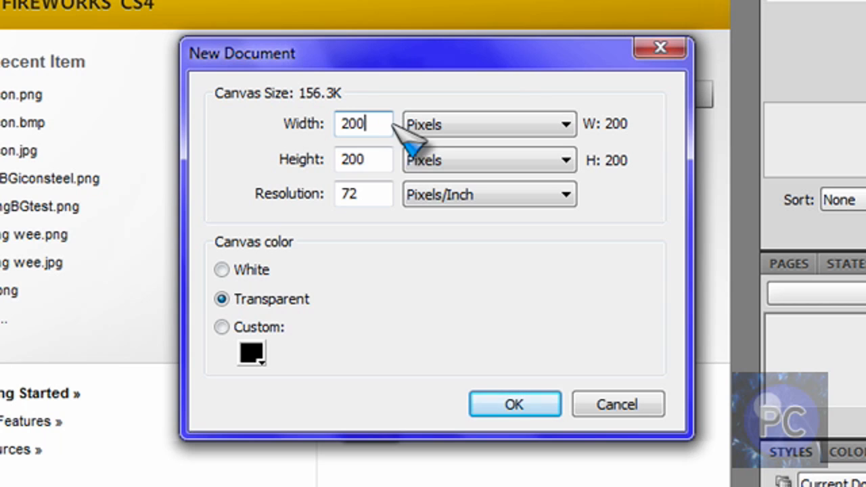
{"action": "left_click", "coordinate": [383, 160]}
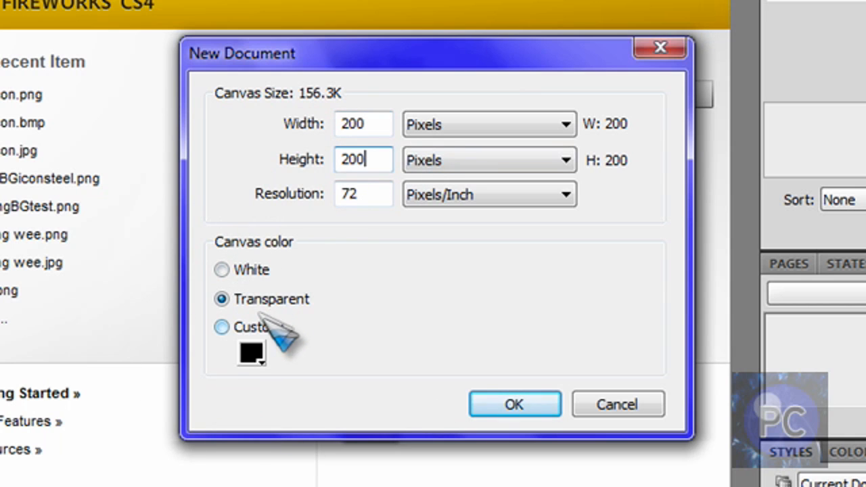
{"action": "left_click", "coordinate": [247, 269]}
{"action": "left_click", "coordinate": [261, 299]}
{"action": "left_click", "coordinate": [517, 404]}
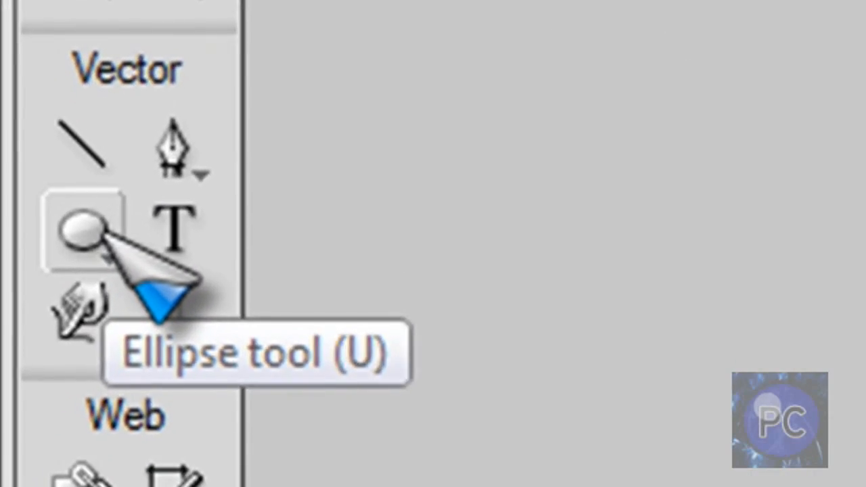
Draw a rectangle about 203 x 198 pixels covering the whole canvas with the Rectangle tool.
{"action": "left_click", "coordinate": [101, 231]}
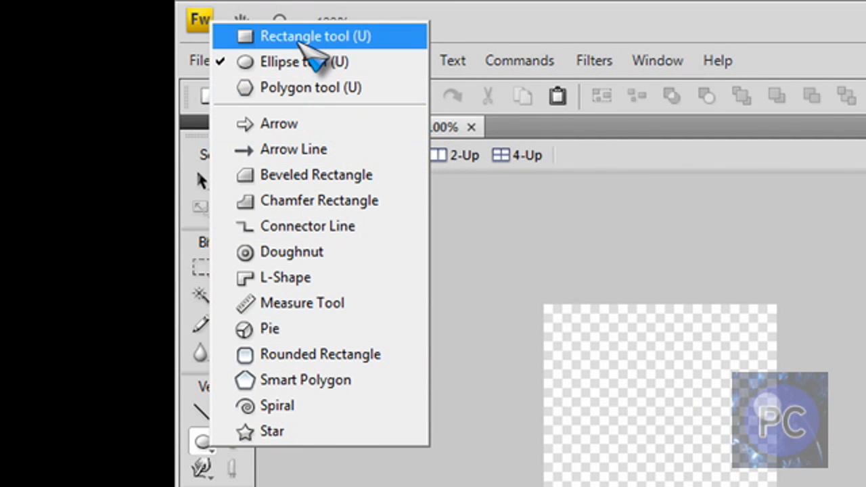
{"action": "left_click", "coordinate": [296, 38]}
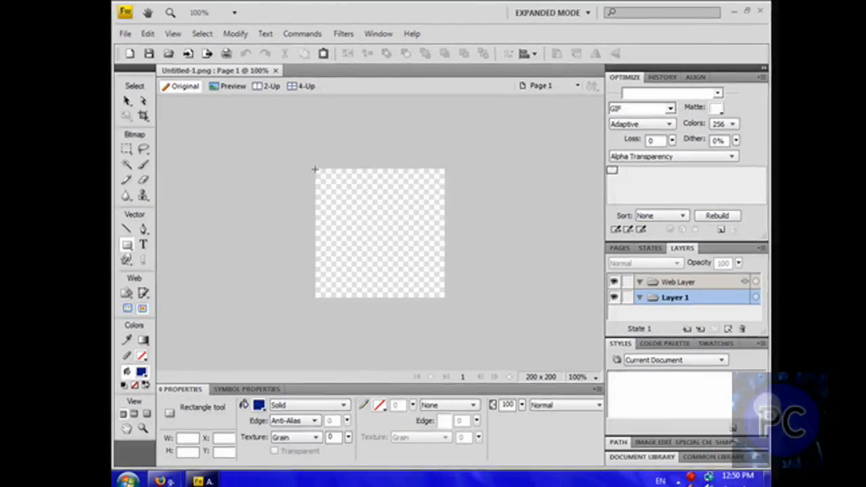
{"action": "left_click_drag", "start_coordinate": [466, 260], "coordinate": [669, 455]}
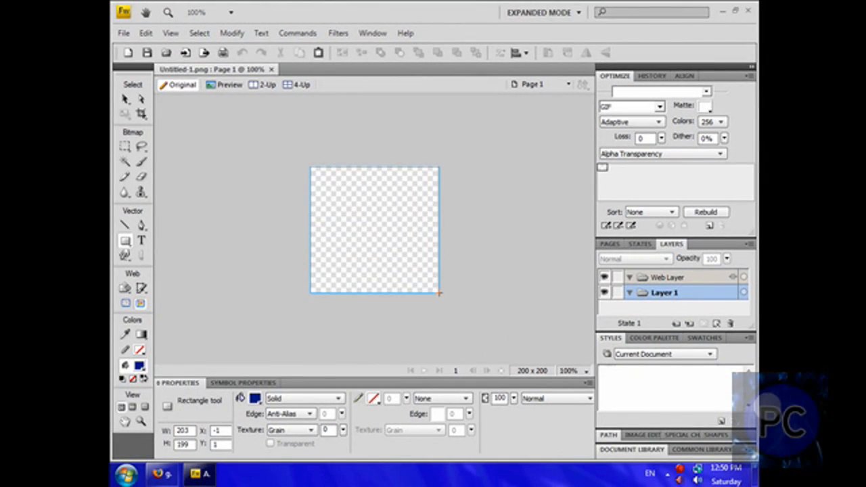
{"action": "left_click_drag", "start_coordinate": [438, 293], "coordinate": [438, 292]}
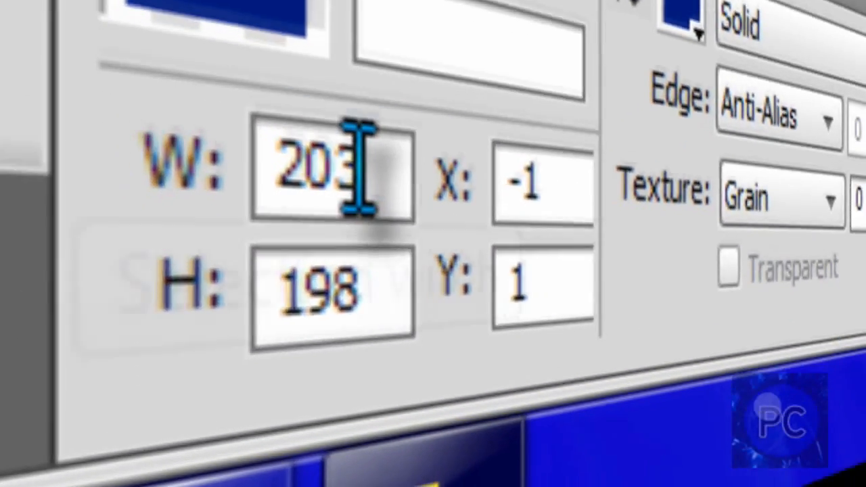
Set the rectangle's width and height to 200 and its X and Y position to 0.
{"action": "left_click_drag", "start_coordinate": [358, 165], "coordinate": [203, 156]}
{"action": "type", "text": "200"}
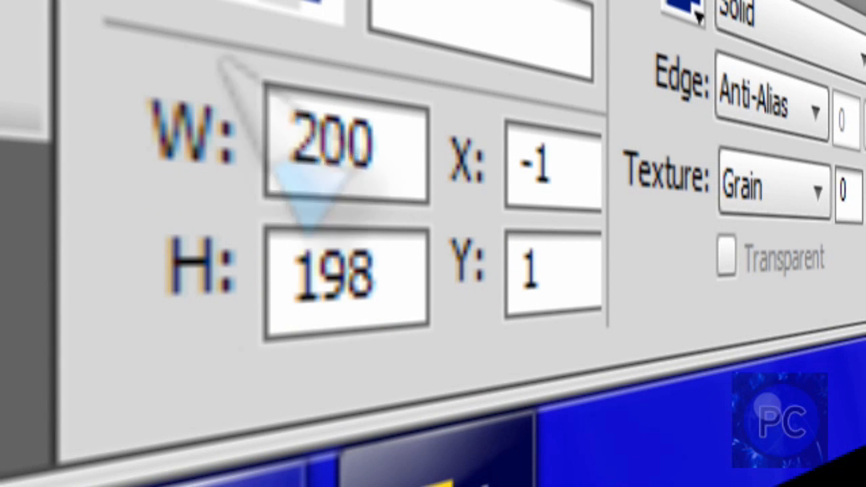
{"action": "left_click_drag", "start_coordinate": [412, 271], "coordinate": [226, 277]}
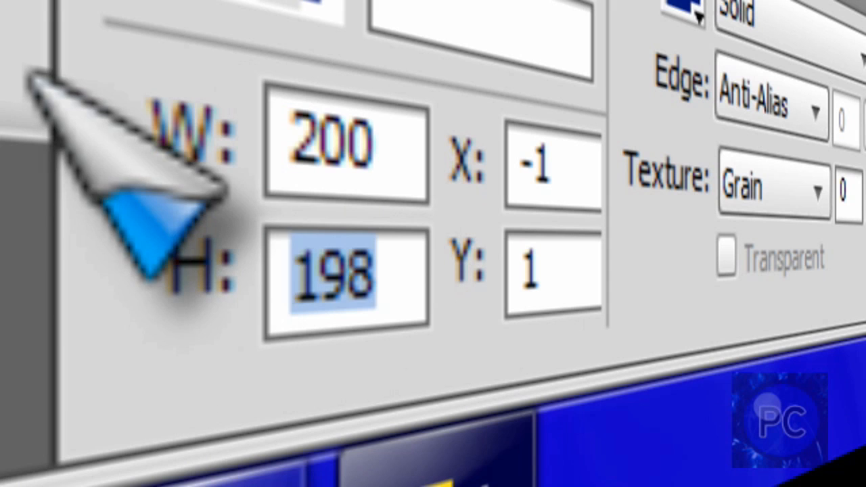
{"action": "type", "text": "200"}
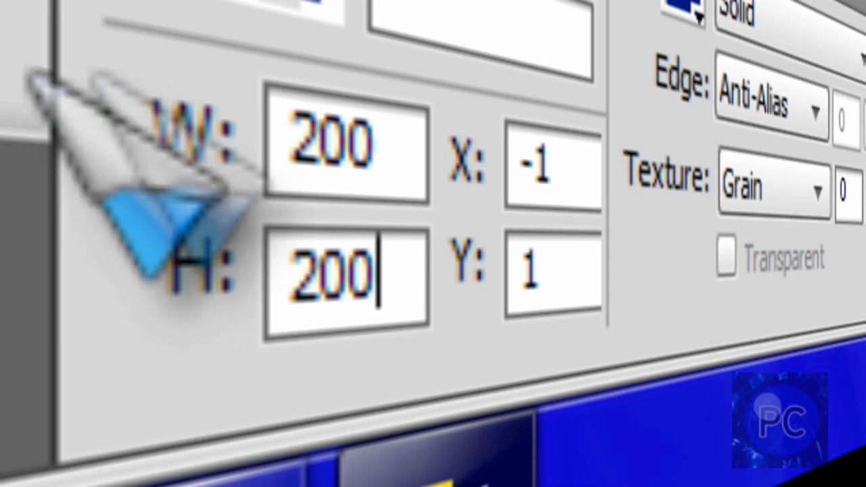
{"action": "left_click_drag", "start_coordinate": [594, 170], "coordinate": [433, 166]}
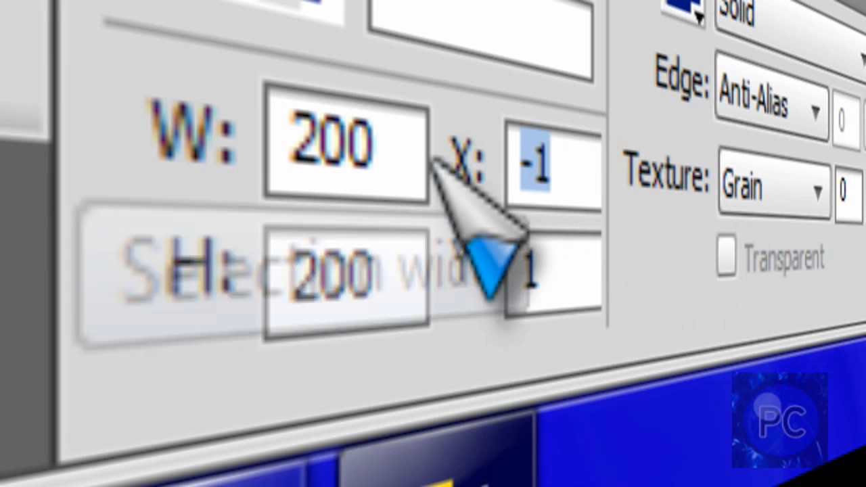
{"action": "type", "text": "0"}
{"action": "double_click", "coordinate": [531, 270]}
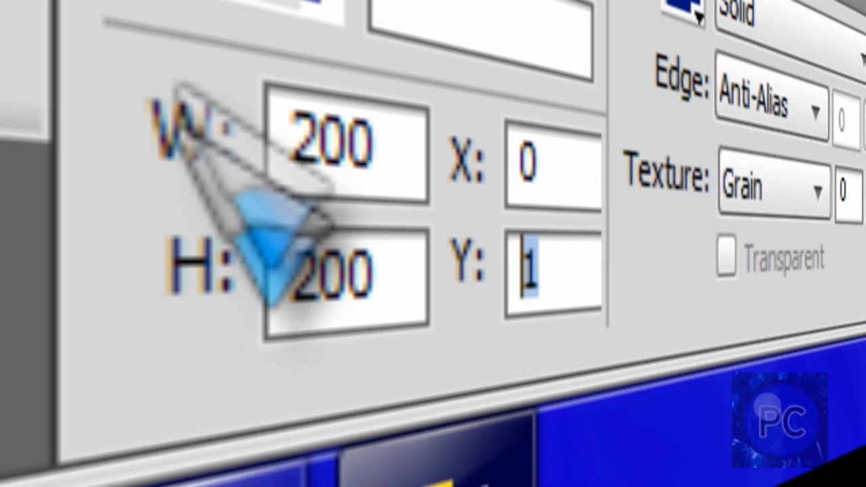
{"action": "type", "text": "0"}
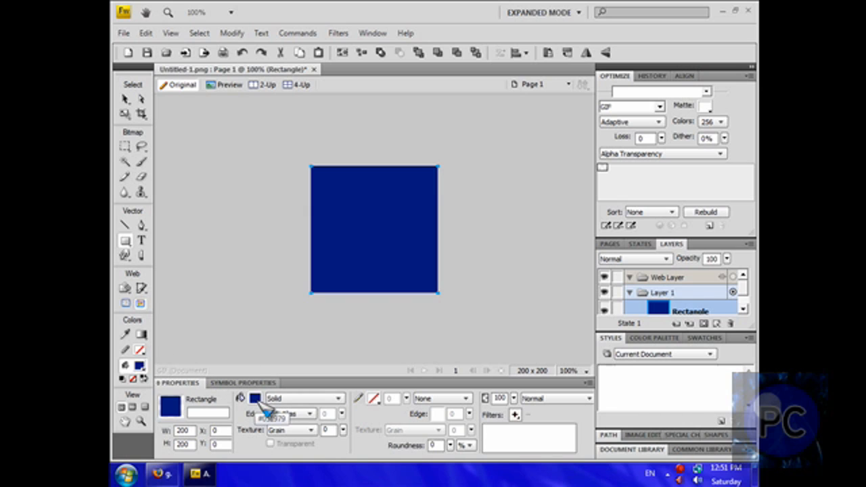
Try a Satin gradient fill on the rectangle.
{"action": "left_click", "coordinate": [337, 399]}
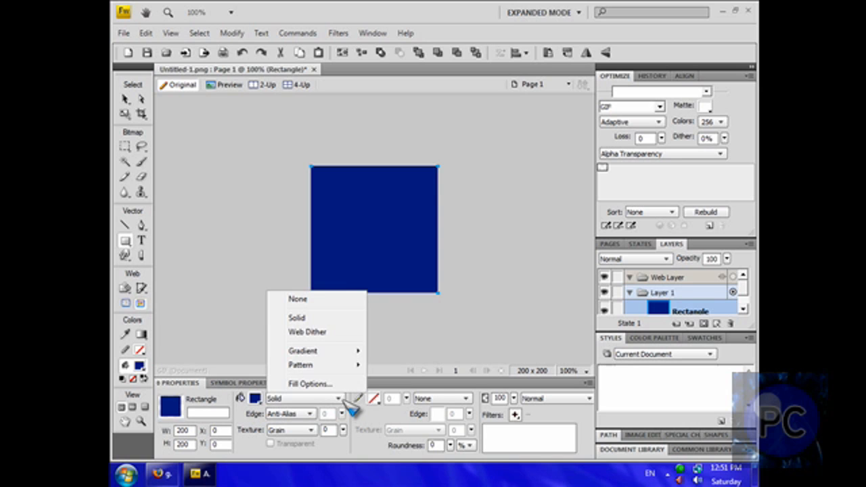
{"action": "mouse_move", "coordinate": [341, 361]}
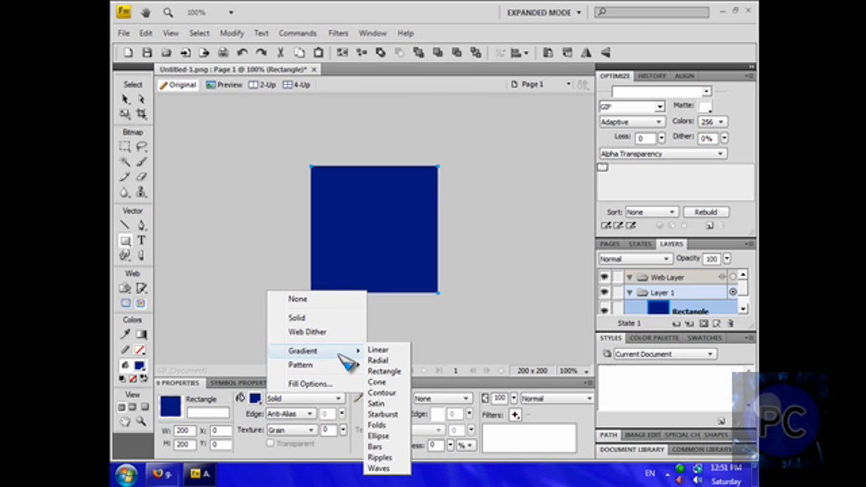
{"action": "left_click", "coordinate": [377, 404]}
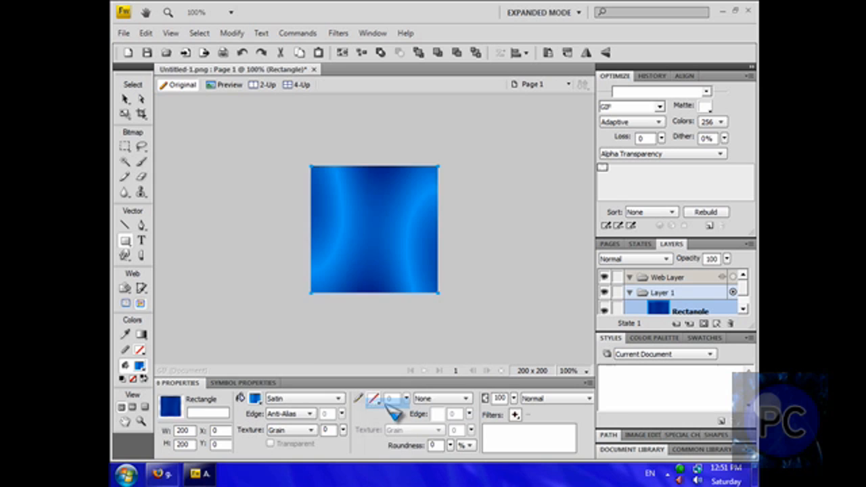
Apply a Linear gradient fill to the rectangle.
{"action": "left_click", "coordinate": [339, 399]}
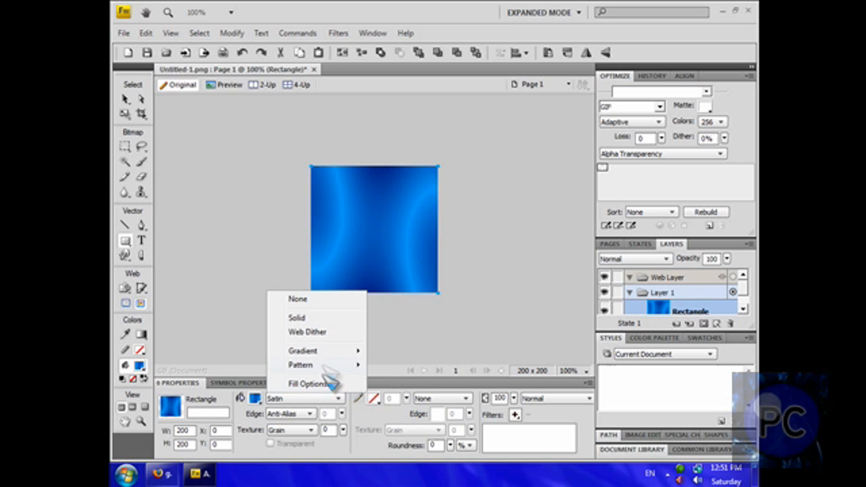
{"action": "mouse_move", "coordinate": [328, 353]}
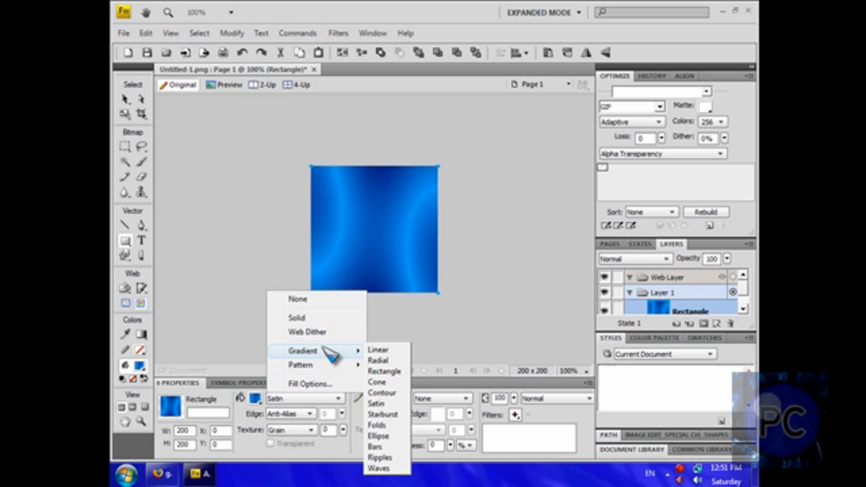
{"action": "left_click", "coordinate": [377, 350]}
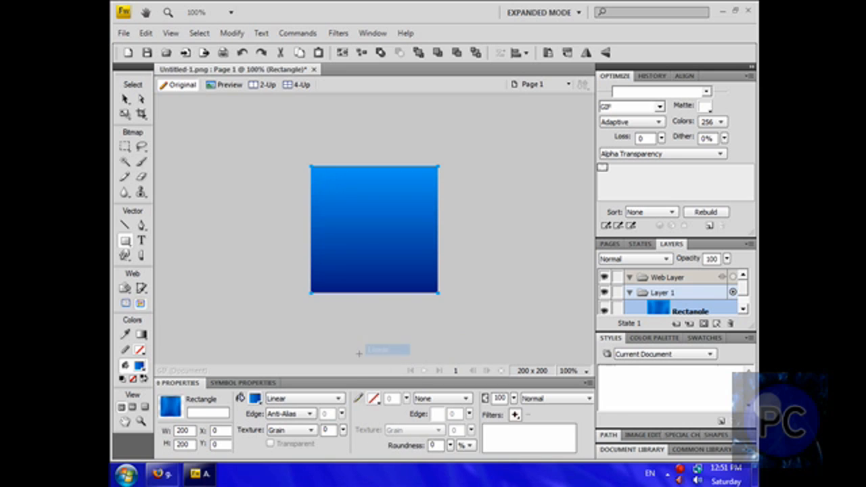
{"action": "left_click", "coordinate": [306, 401]}
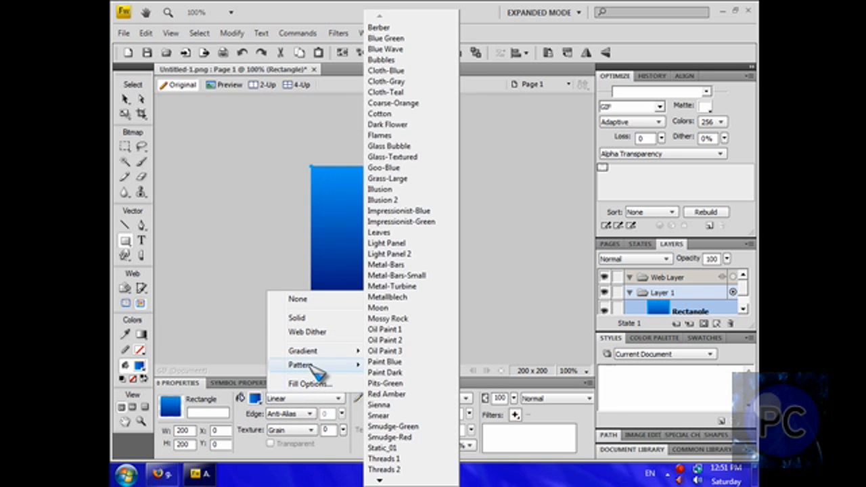
{"action": "mouse_move", "coordinate": [318, 353]}
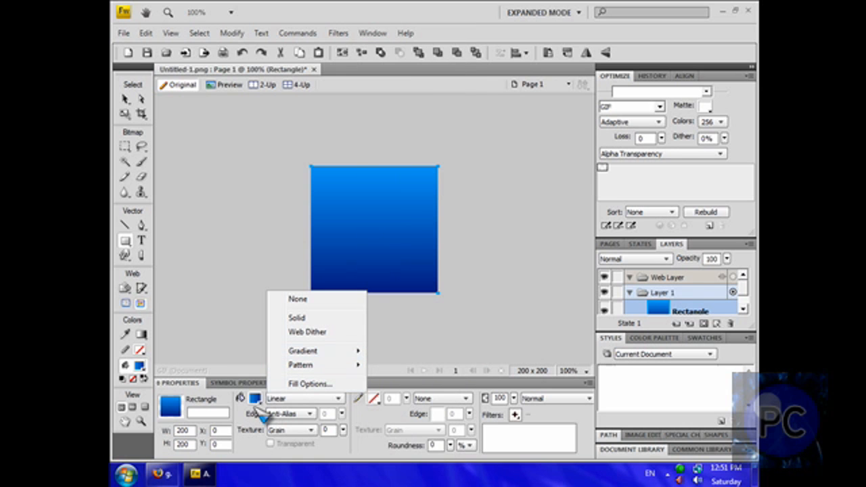
{"action": "left_click", "coordinate": [257, 413]}
Edit the rectangle's gradient so that its start color is pure blue and its end color is black.
{"action": "left_click", "coordinate": [261, 404]}
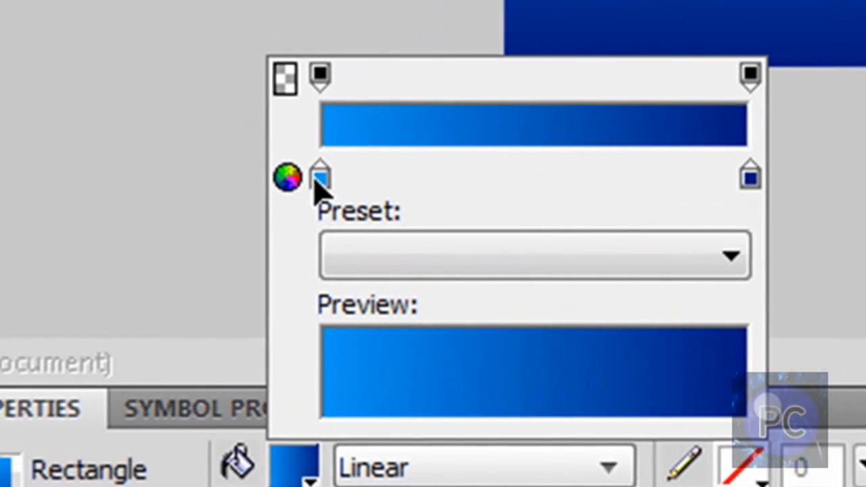
{"action": "left_click", "coordinate": [315, 179]}
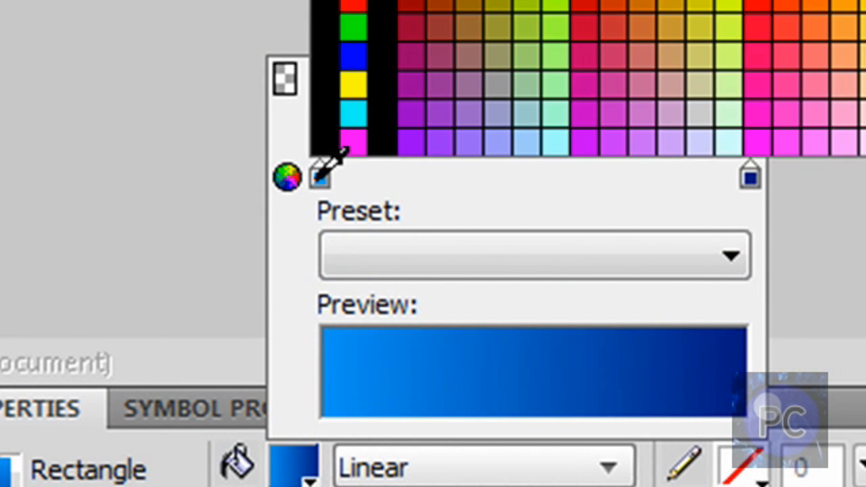
{"action": "left_click", "coordinate": [352, 54]}
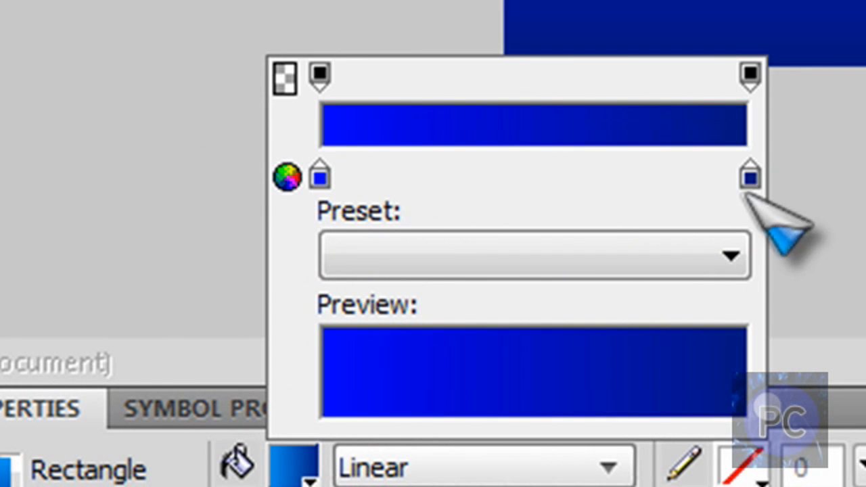
{"action": "left_click", "coordinate": [752, 181]}
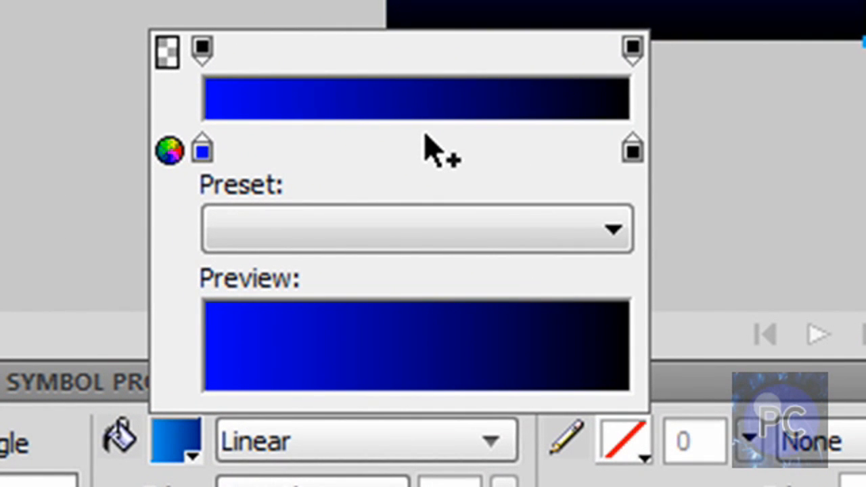
{"action": "left_click", "coordinate": [155, 478]}
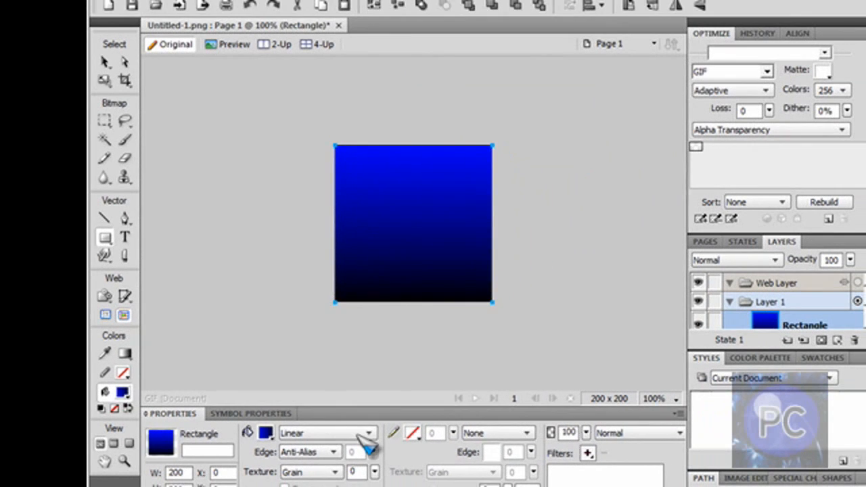
Change the rectangle's gradient type to Satin and activate the Pointer tool.
{"action": "left_click", "coordinate": [482, 441]}
{"action": "mouse_move", "coordinate": [521, 294]}
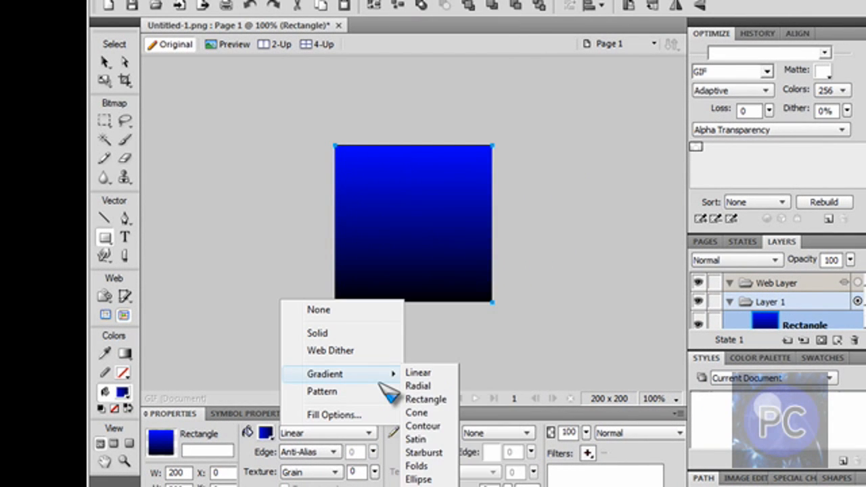
{"action": "left_click", "coordinate": [415, 439]}
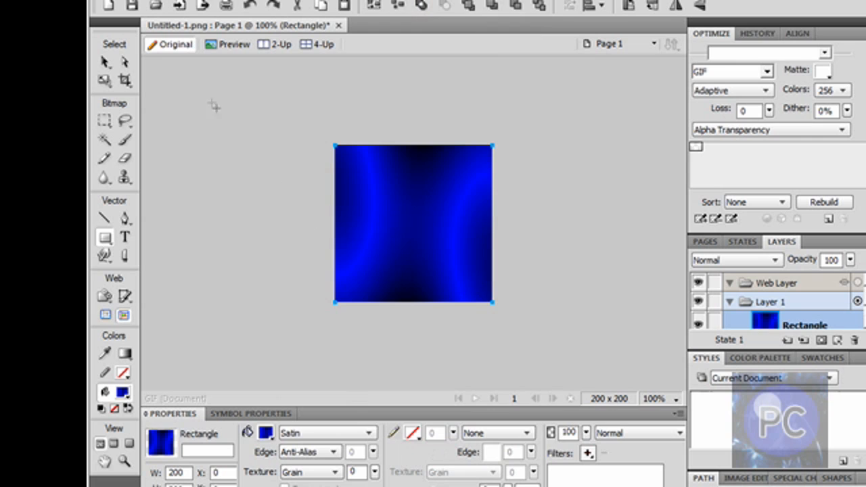
{"action": "left_click", "coordinate": [105, 63]}
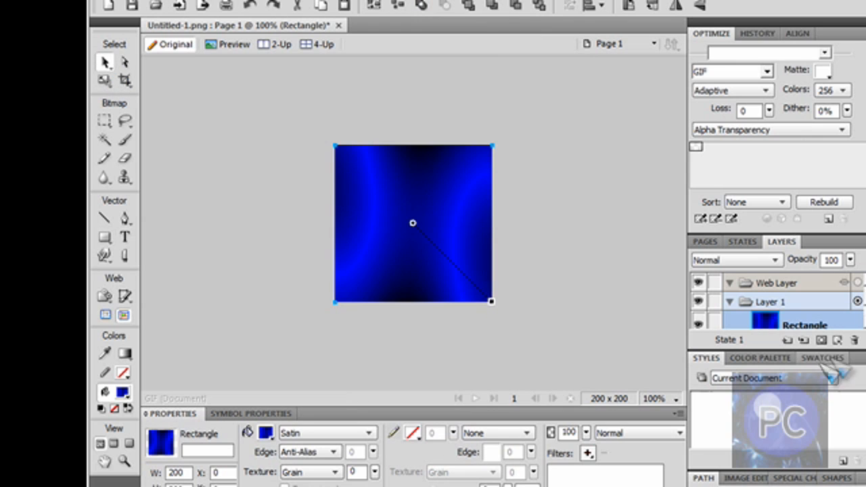
Rename the layer containing the rectangle as Background.
{"action": "left_click_drag", "start_coordinate": [865, 304], "coordinate": [865, 318]}
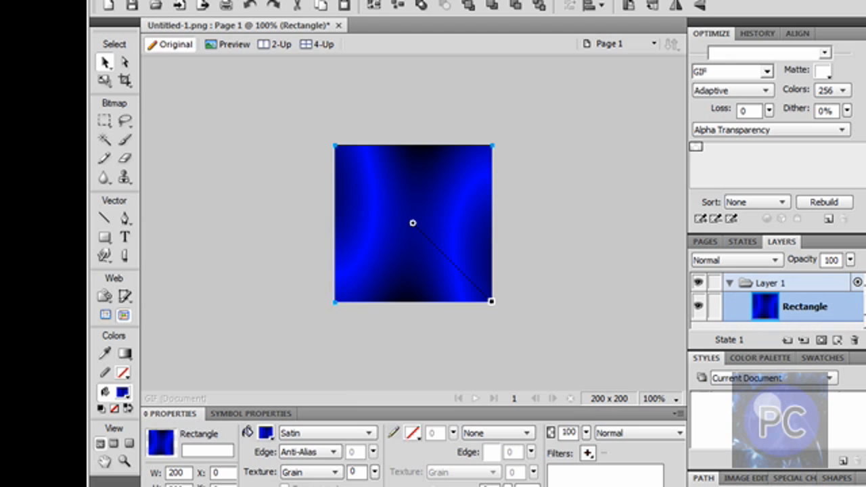
{"action": "double_click", "coordinate": [768, 285]}
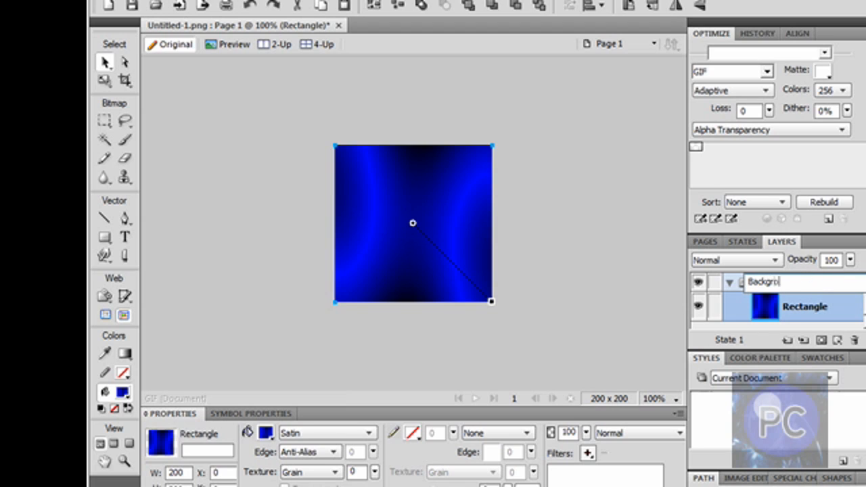
{"action": "type", "text": "Background"}
{"action": "key", "text": "Return"}
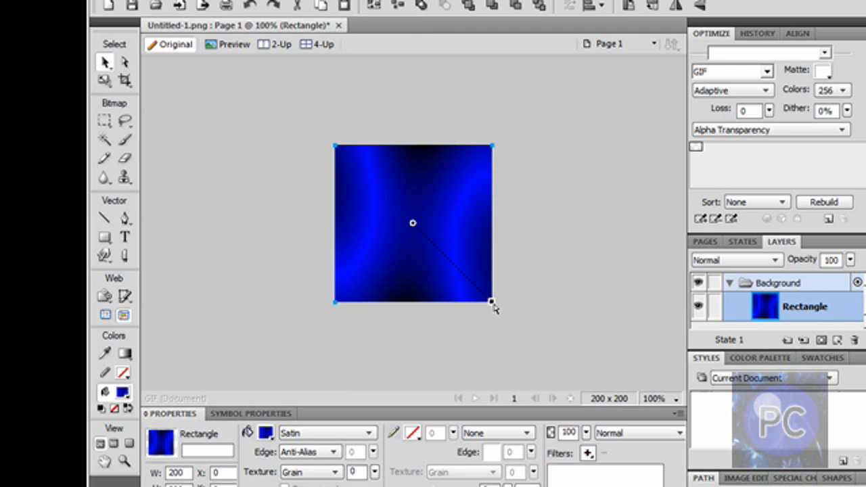
Shorten the rectangle's Satin gradient by moving its end point inward toward the centre, and activate the Ellipse tool.
{"action": "mouse_move", "coordinate": [491, 302]}
{"action": "left_mouse_down"}
{"action": "mouse_move", "coordinate": [559, 290]}
{"action": "mouse_move", "coordinate": [647, 203]}
{"action": "mouse_move", "coordinate": [618, 108]}
{"action": "mouse_move", "coordinate": [397, 83]}
{"action": "mouse_move", "coordinate": [277, 120]}
{"action": "mouse_move", "coordinate": [385, 79]}
{"action": "mouse_move", "coordinate": [345, 80]}
{"action": "mouse_move", "coordinate": [289, 94]}
{"action": "mouse_move", "coordinate": [248, 139]}
{"action": "mouse_move", "coordinate": [221, 235]}
{"action": "mouse_move", "coordinate": [223, 297]}
{"action": "mouse_move", "coordinate": [447, 379]}
{"action": "mouse_move", "coordinate": [526, 376]}
{"action": "mouse_move", "coordinate": [580, 349]}
{"action": "mouse_move", "coordinate": [583, 293]}
{"action": "mouse_move", "coordinate": [493, 342]}
{"action": "mouse_move", "coordinate": [491, 315]}
{"action": "mouse_move", "coordinate": [422, 228]}
{"action": "mouse_move", "coordinate": [490, 316]}
{"action": "mouse_move", "coordinate": [453, 280]}
{"action": "left_mouse_up"}
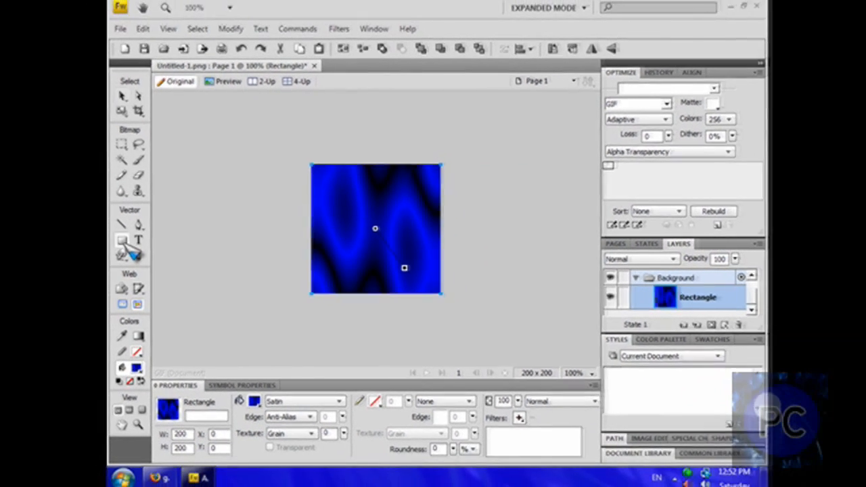
{"action": "left_click", "coordinate": [127, 248]}
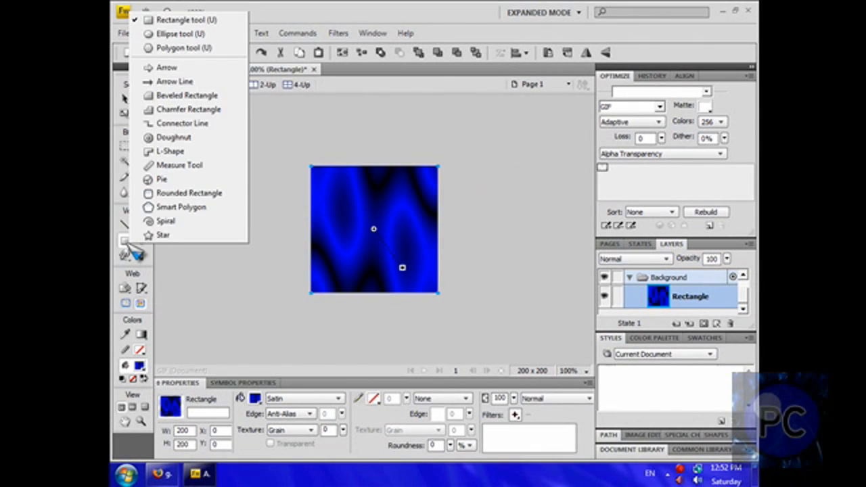
{"action": "left_click", "coordinate": [206, 38]}
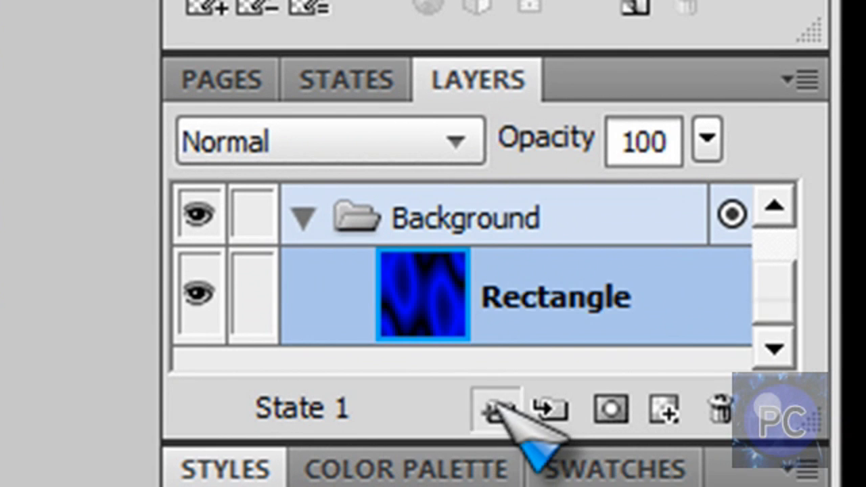
Add a new layer above Background and name it Circle.
{"action": "left_click", "coordinate": [495, 407]}
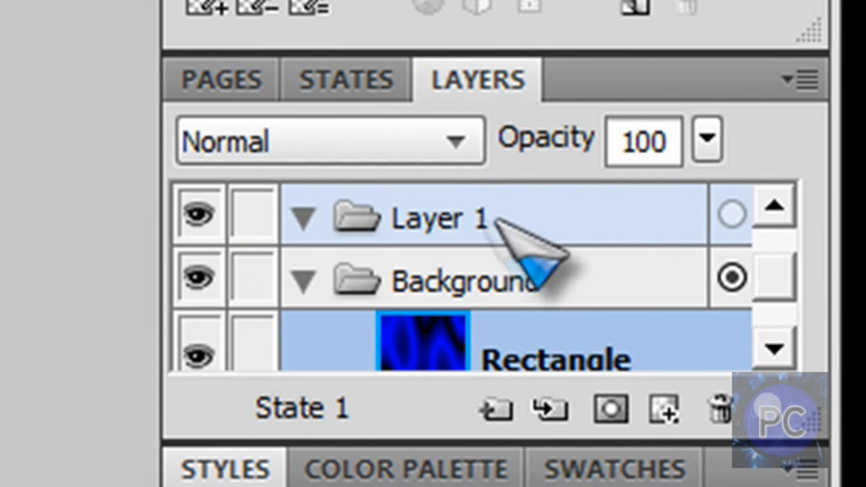
{"action": "double_click", "coordinate": [433, 219]}
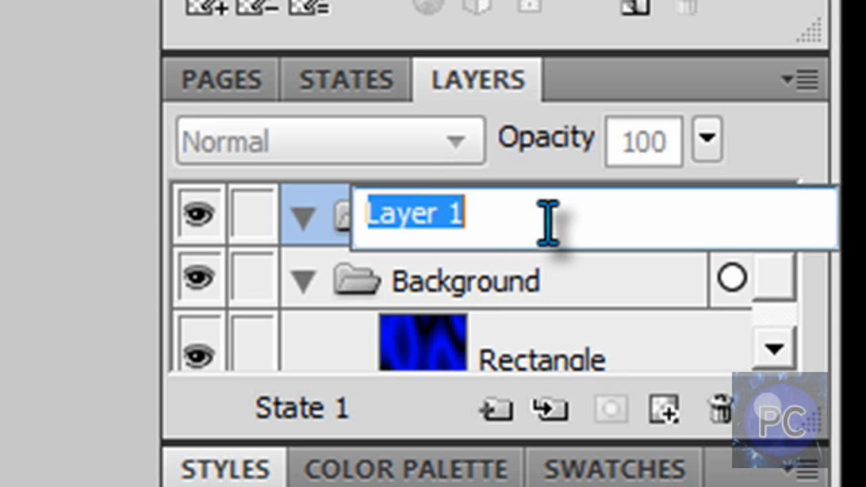
{"action": "type", "text": "Circle"}
{"action": "key", "text": "Return"}
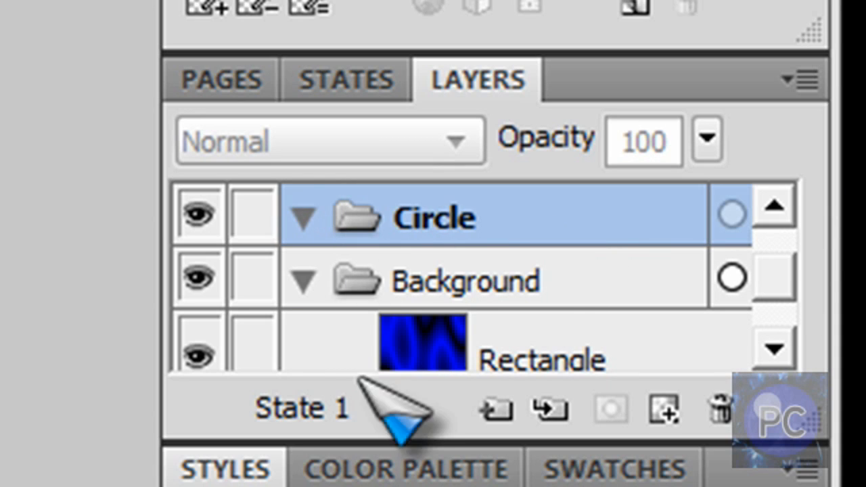
{"action": "left_click", "coordinate": [302, 216]}
{"action": "left_click", "coordinate": [301, 217]}
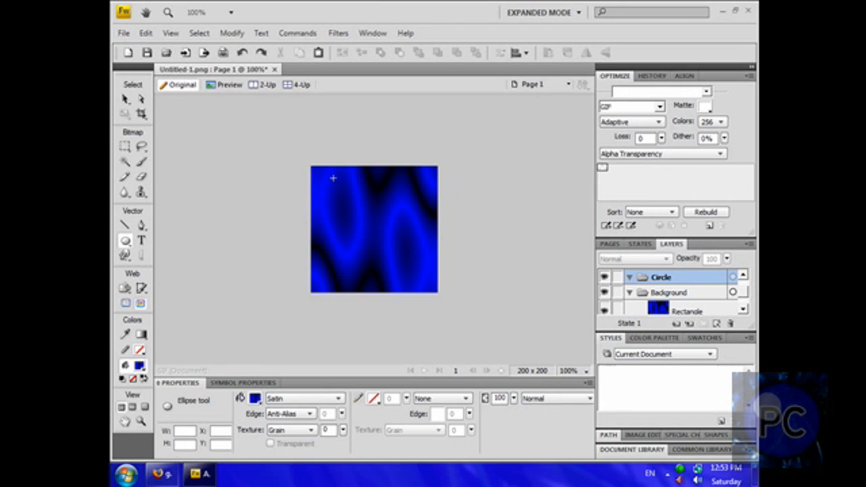
Draw an ellipse about 167 x 170 px in the Circle layer and centre it on the canvas.
{"action": "left_click_drag", "start_coordinate": [327, 177], "coordinate": [433, 287]}
{"action": "left_click", "coordinate": [126, 98]}
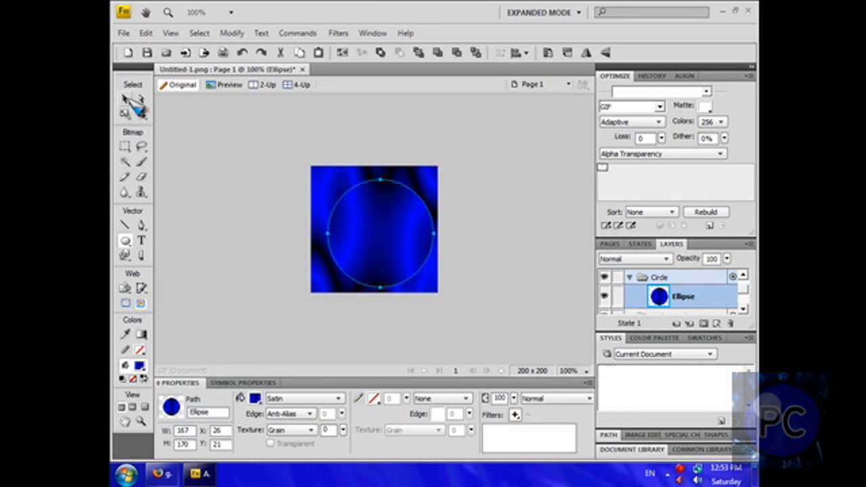
{"action": "left_click_drag", "start_coordinate": [390, 225], "coordinate": [384, 222]}
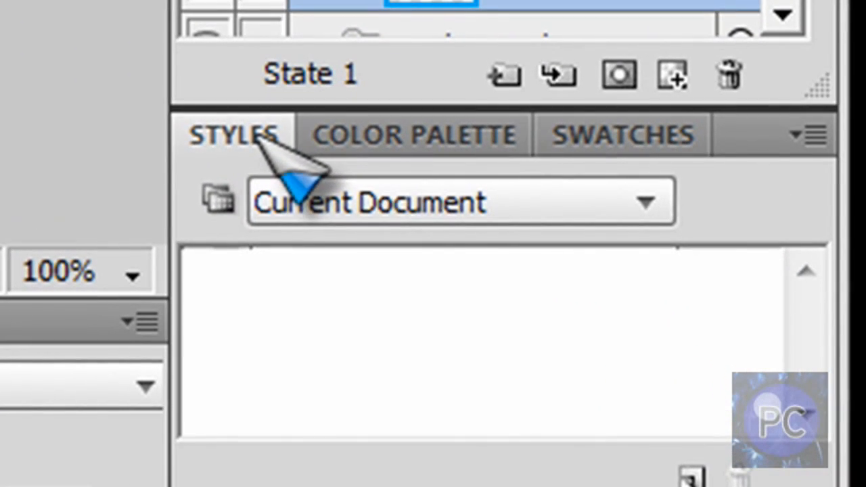
Apply the Dark Chrome 001 style from the Dark Chrome Styles library to the ellipse.
{"action": "left_click", "coordinate": [487, 241]}
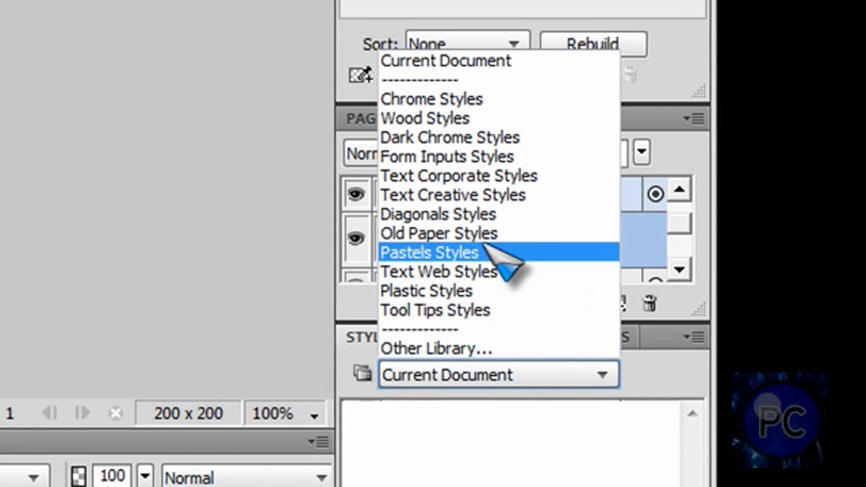
{"action": "left_click", "coordinate": [476, 133]}
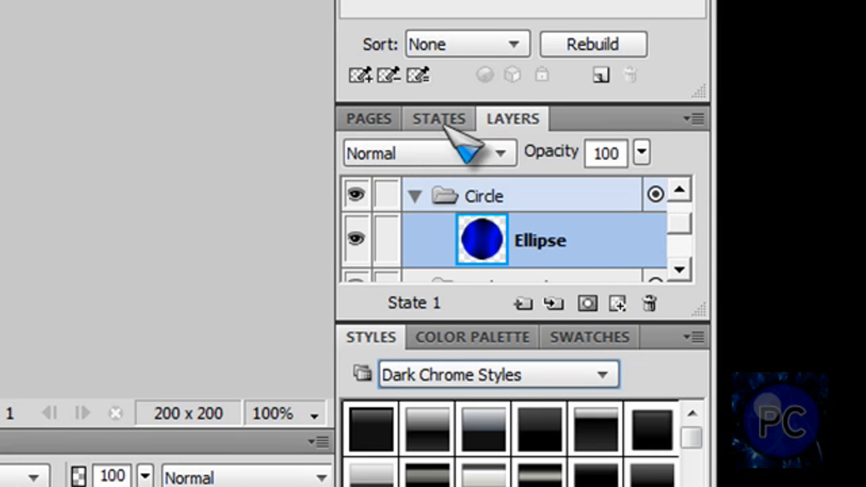
{"action": "left_click", "coordinate": [389, 425]}
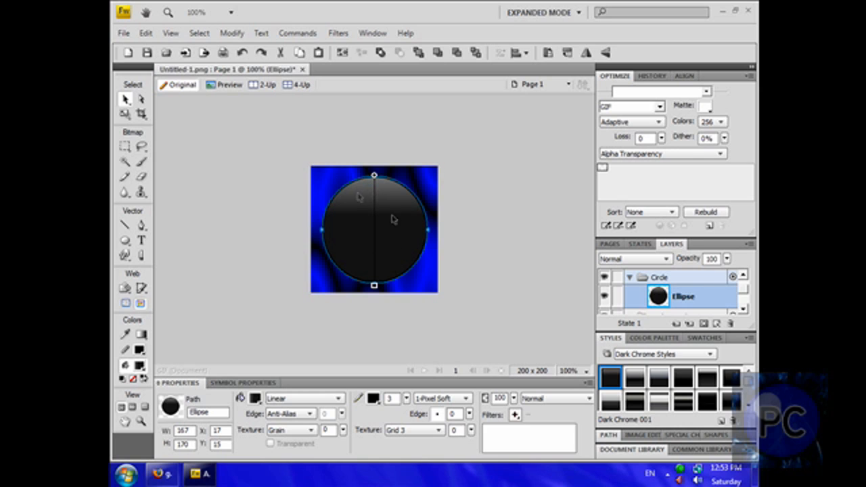
{"action": "left_click", "coordinate": [690, 354]}
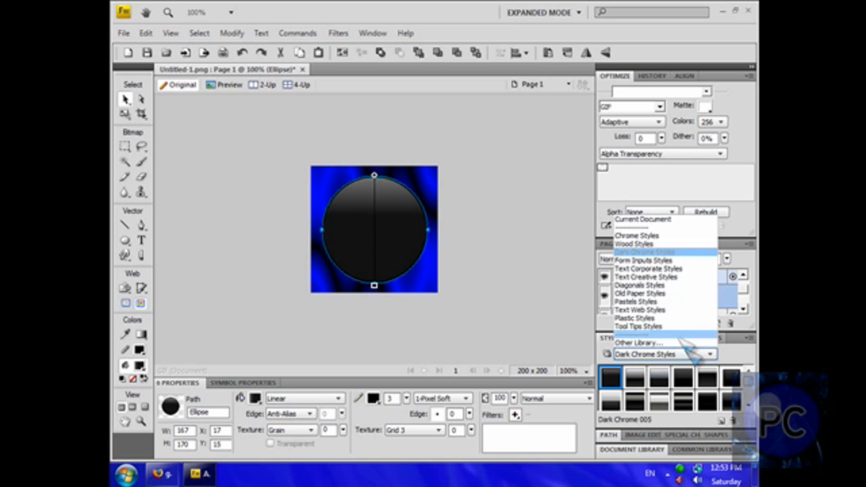
{"action": "left_click", "coordinate": [676, 236]}
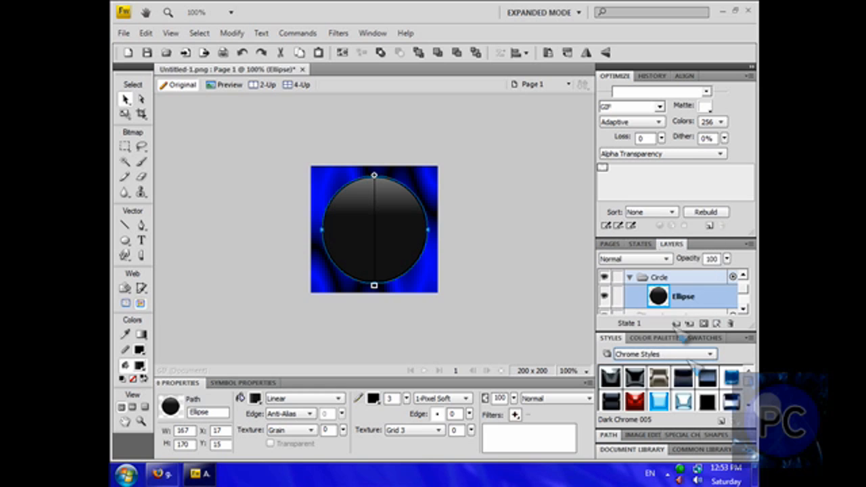
{"action": "left_click", "coordinate": [646, 355]}
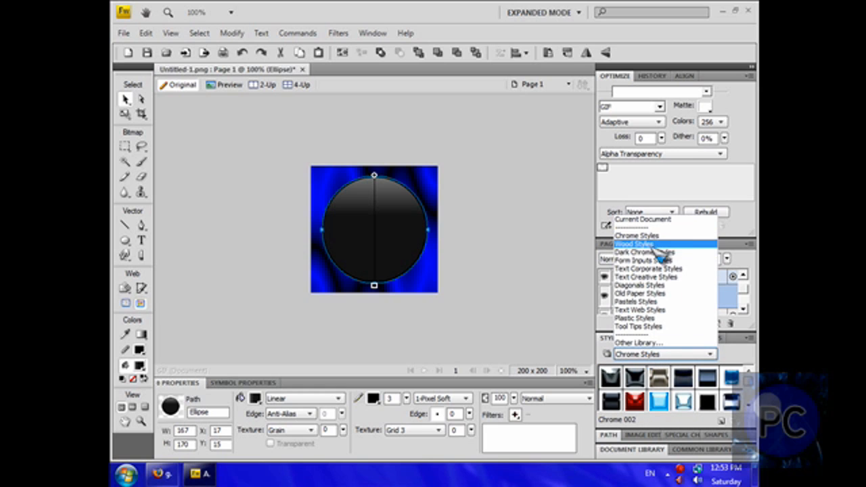
{"action": "left_click", "coordinate": [651, 253]}
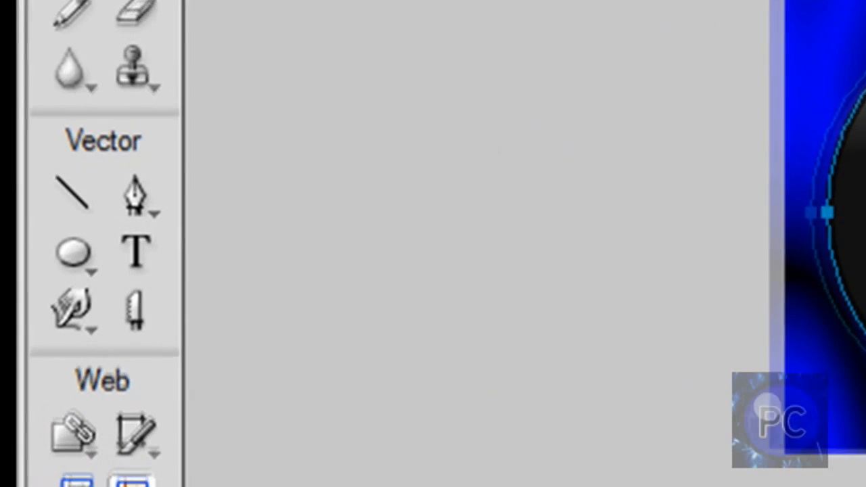
Deselect the ellipse and draw a text box about 106 x 100 px over the circle in the Text layer.
{"action": "key", "text": "ctrl+d"}
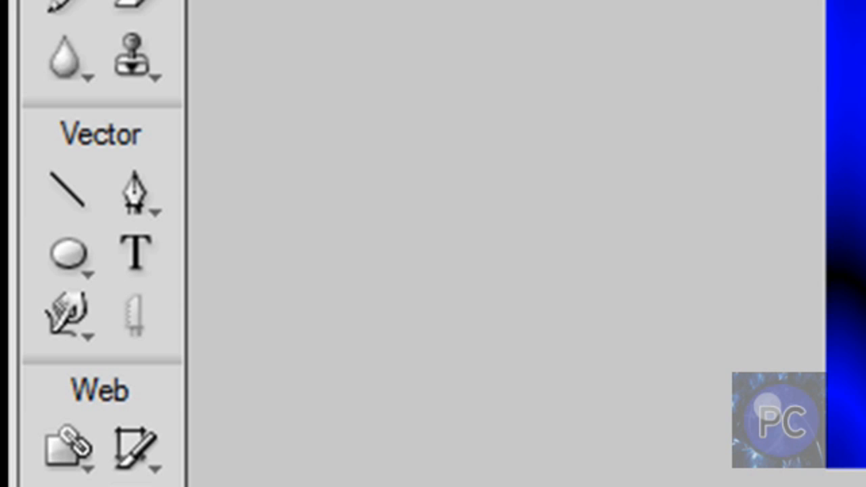
{"action": "left_click", "coordinate": [142, 249]}
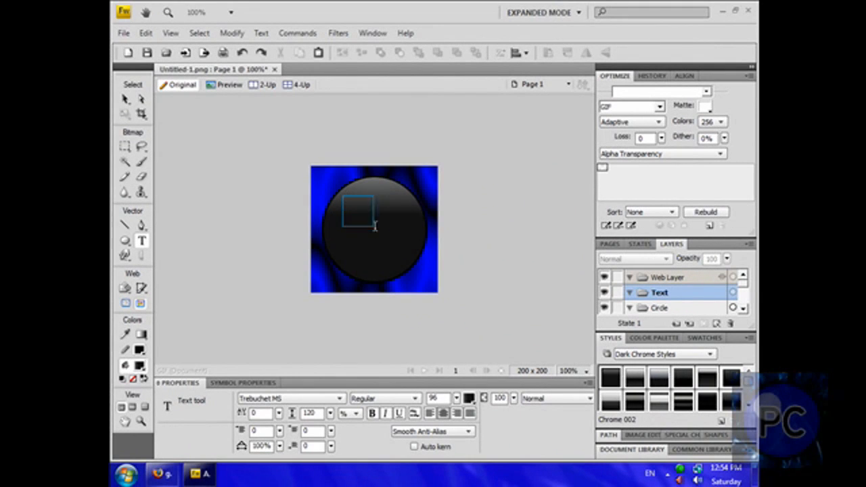
{"action": "left_click_drag", "start_coordinate": [374, 226], "coordinate": [408, 257]}
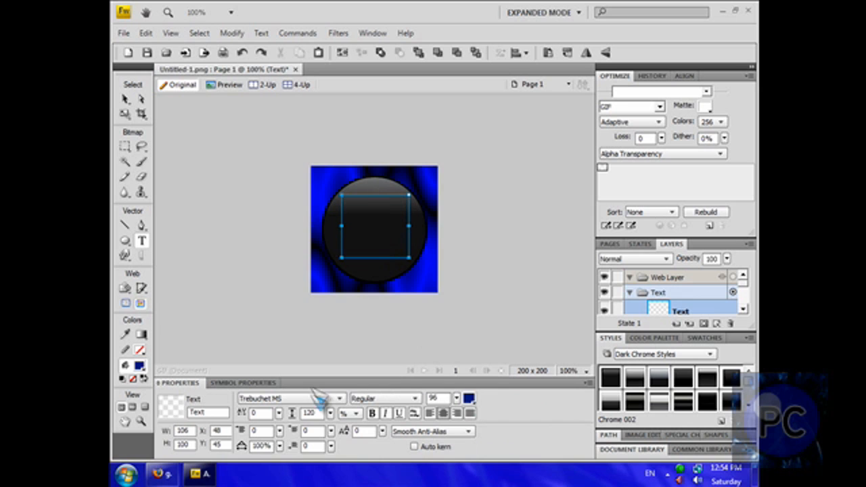
Switch to Firefox and look at the Capture It and Defused fonts on dafont.com.
{"action": "left_click", "coordinate": [161, 473]}
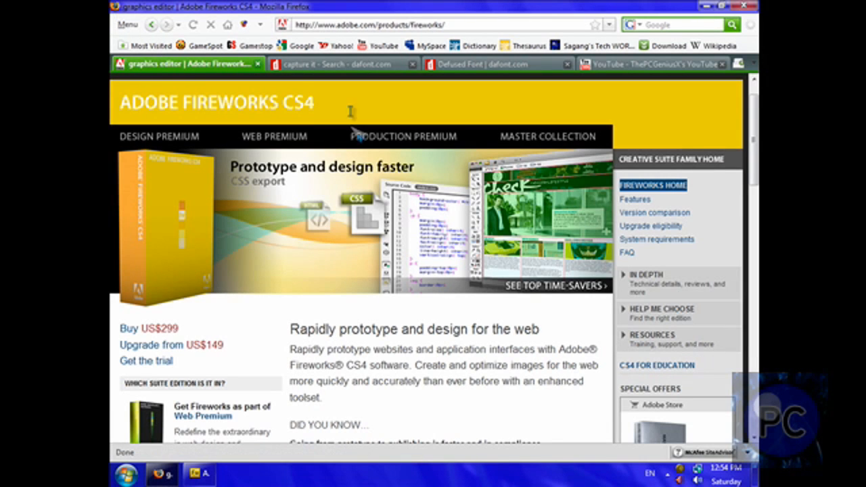
{"action": "left_click", "coordinate": [348, 64]}
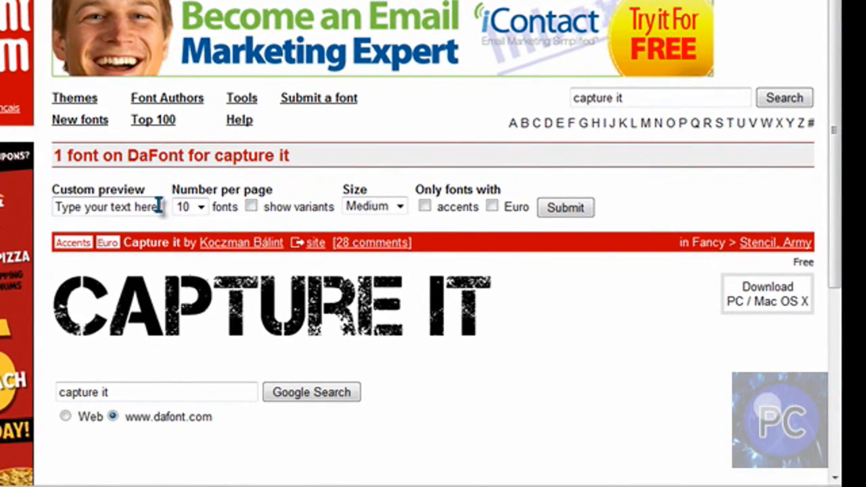
{"action": "left_click", "coordinate": [158, 206]}
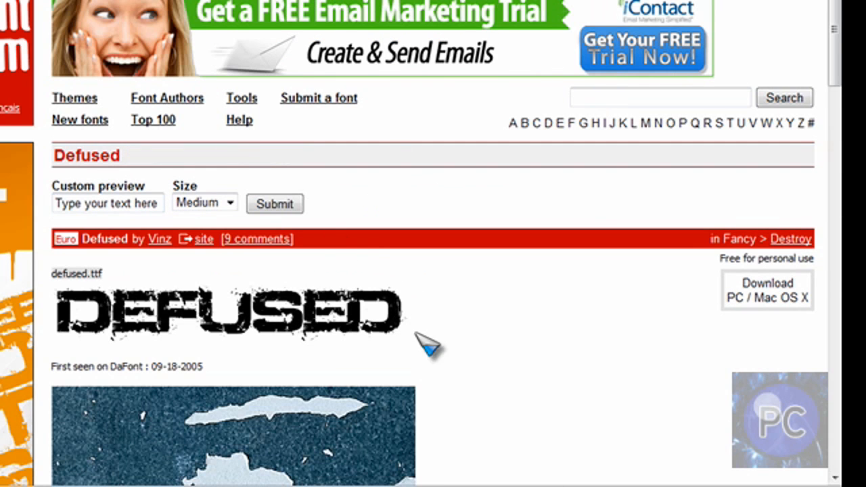
{"action": "scroll", "coordinate": [405, 304], "scroll_direction": "down", "scroll_amount": 4}
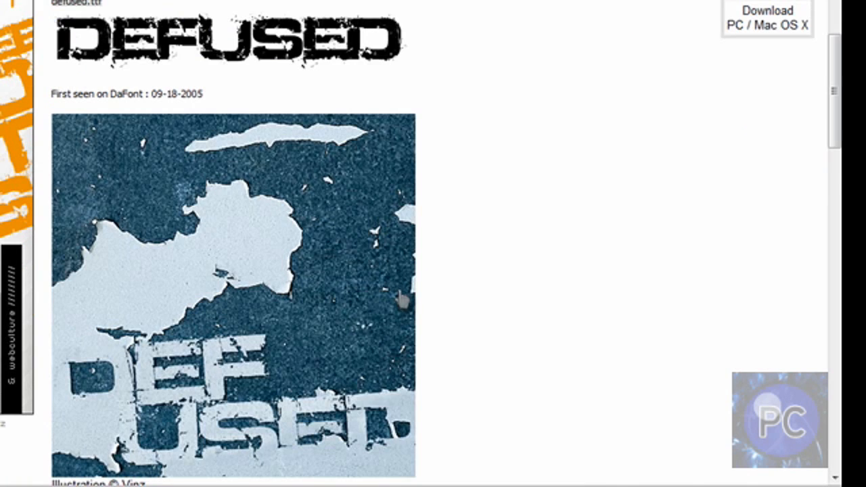
{"action": "scroll", "coordinate": [406, 300], "scroll_direction": "down", "scroll_amount": 2}
{"action": "scroll", "coordinate": [525, 151], "scroll_direction": "up", "scroll_amount": 6}
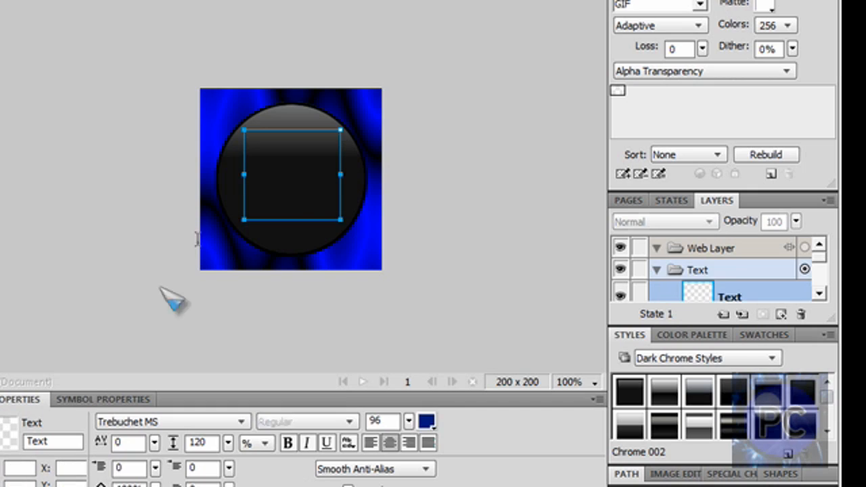
In Fireworks, replace the empty text box with a new one about 101 px wide on the circle, containing the text PC.
{"action": "key", "text": "Delete"}
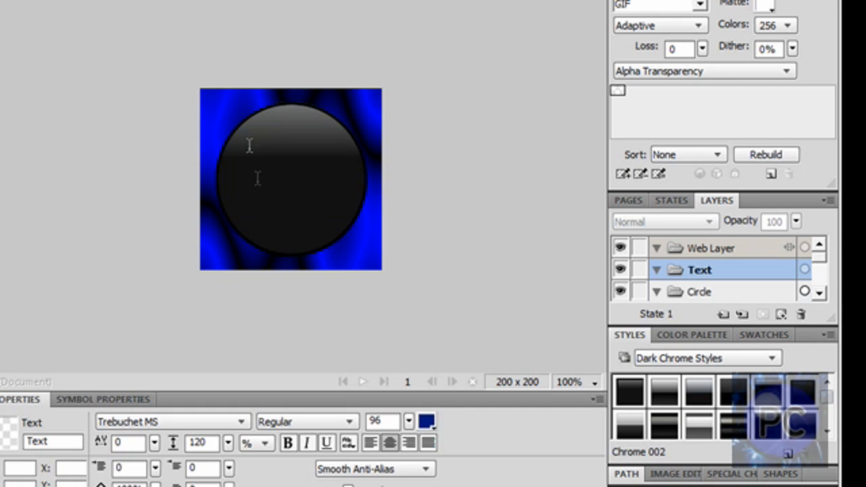
{"action": "left_click_drag", "start_coordinate": [247, 140], "coordinate": [334, 226]}
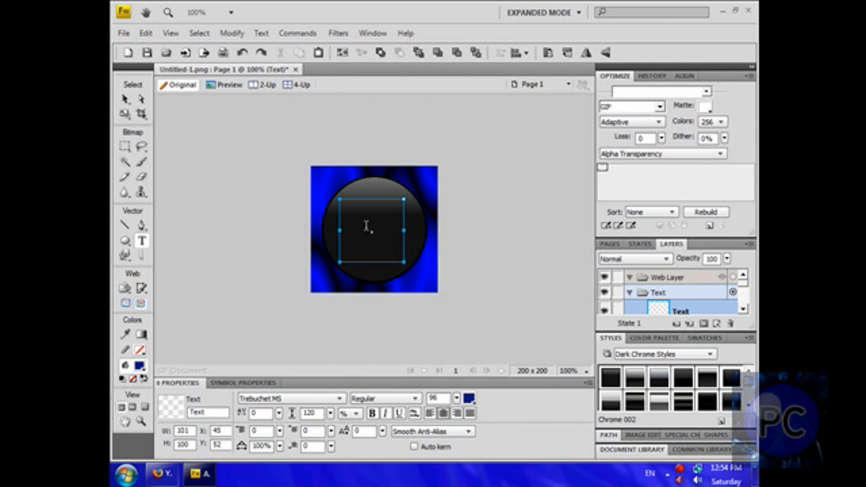
{"action": "type", "text": "P"}
{"action": "key", "text": "Return"}
{"action": "type", "text": "C"}
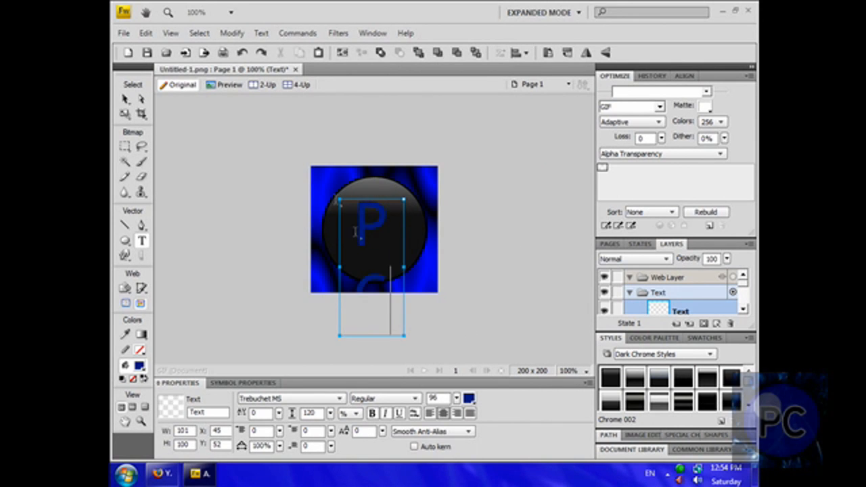
Set the PC text's size to 75 and move the text to the centre of the circle.
{"action": "left_click_drag", "start_coordinate": [406, 320], "coordinate": [348, 235]}
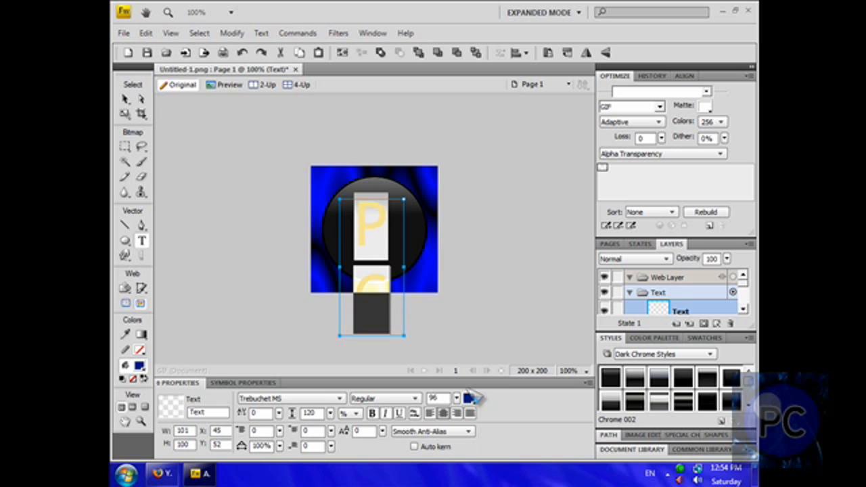
{"action": "left_click_drag", "start_coordinate": [457, 398], "coordinate": [462, 413]}
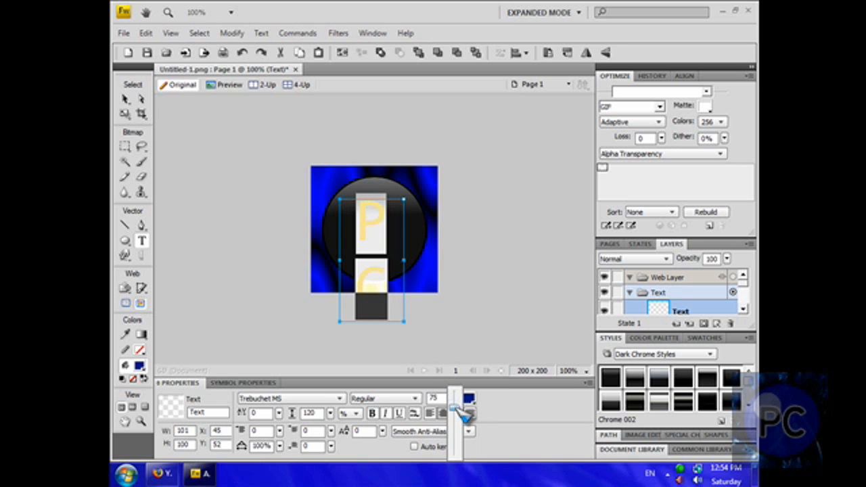
{"action": "left_click", "coordinate": [125, 98]}
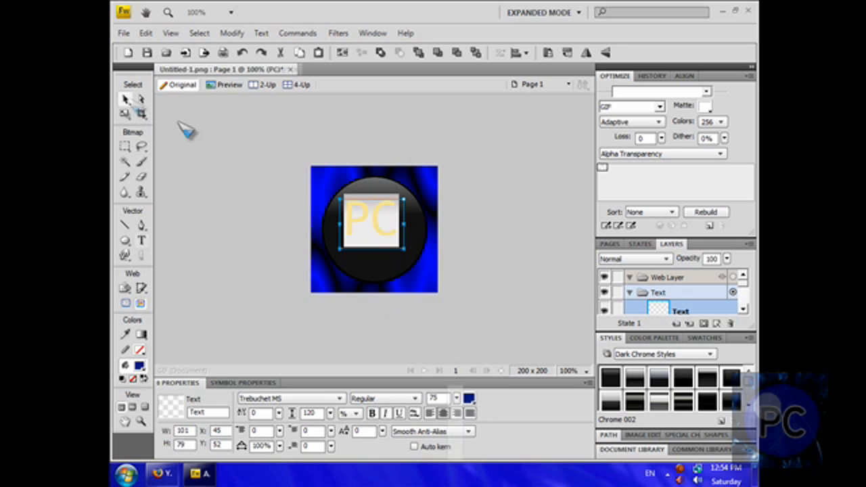
{"action": "left_click_drag", "start_coordinate": [365, 231], "coordinate": [354, 230]}
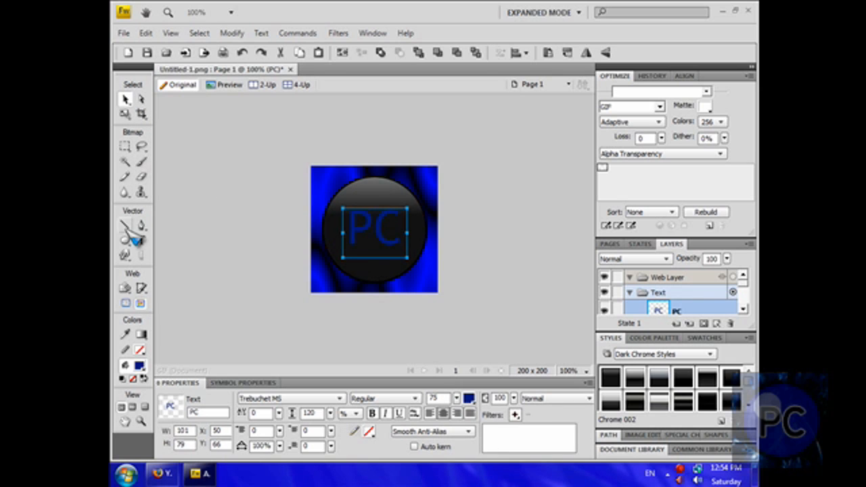
Apply the blue style with a light-blue outline from the Text Corporate Styles library to the PC text.
{"action": "left_click", "coordinate": [148, 236]}
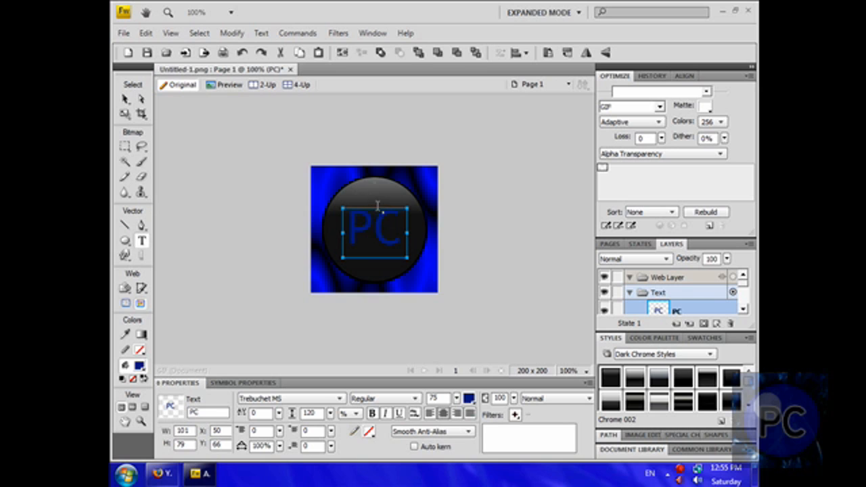
{"action": "left_click", "coordinate": [708, 354]}
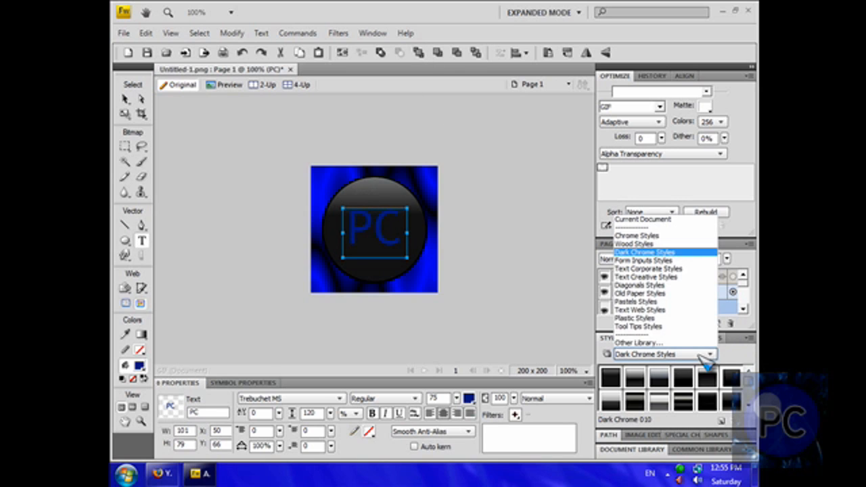
{"action": "left_click", "coordinate": [648, 269]}
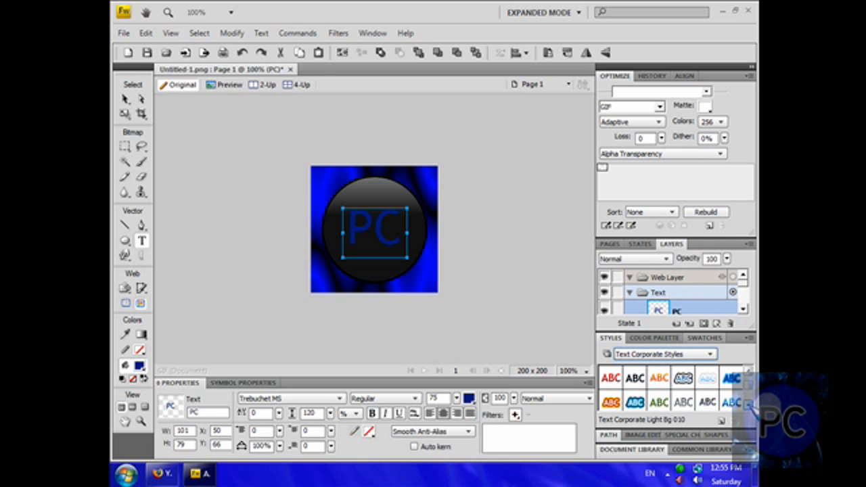
{"action": "left_click", "coordinate": [737, 383]}
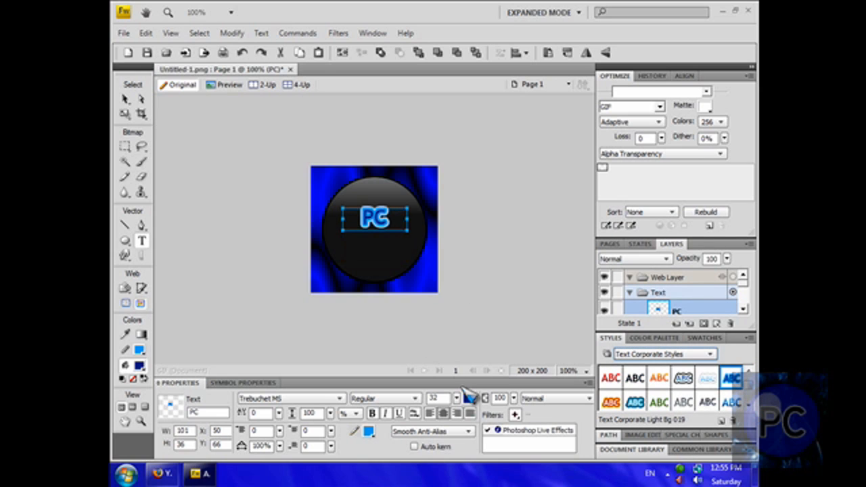
Set the PC text's size to 77 and reposition it on the circle at about X 45, Y 67.
{"action": "left_click", "coordinate": [458, 398]}
{"action": "left_click_drag", "start_coordinate": [465, 404], "coordinate": [375, 252]}
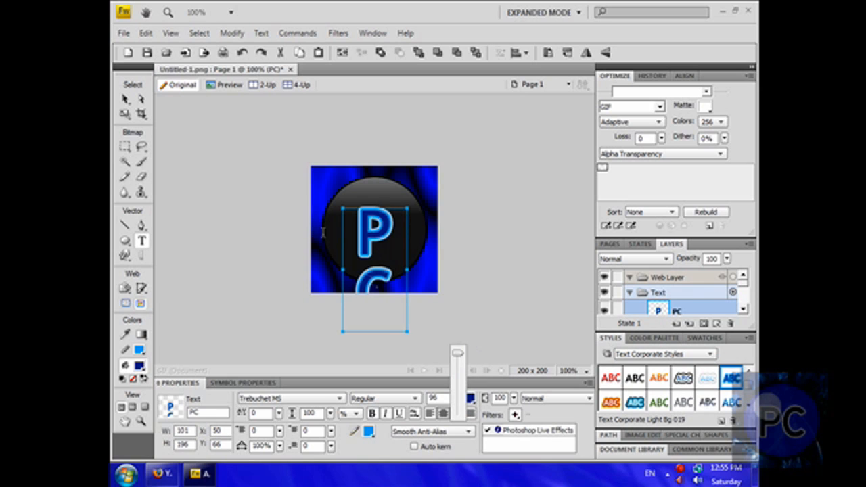
{"action": "left_click_drag", "start_coordinate": [458, 353], "coordinate": [459, 366]}
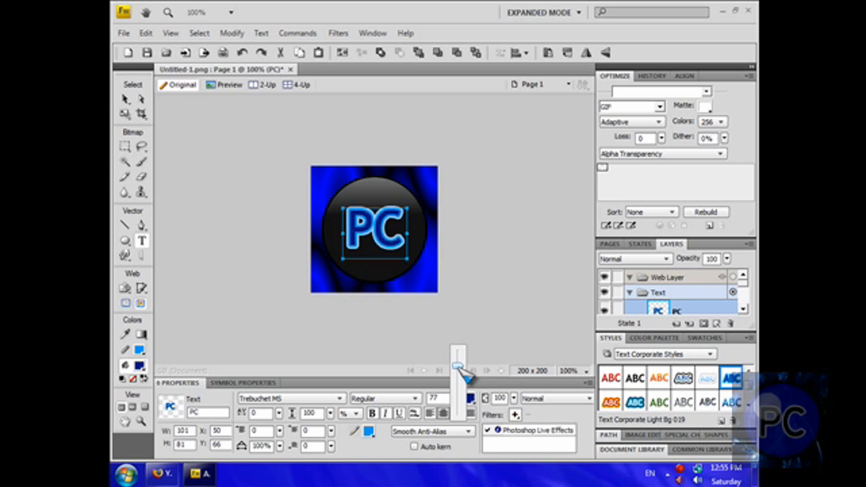
{"action": "left_click", "coordinate": [125, 99]}
{"action": "left_click", "coordinate": [324, 214]}
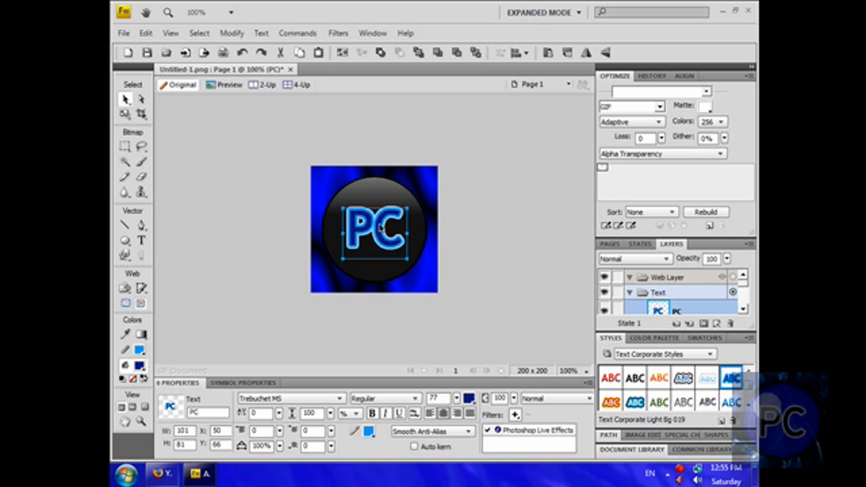
{"action": "left_click_drag", "start_coordinate": [381, 228], "coordinate": [372, 231]}
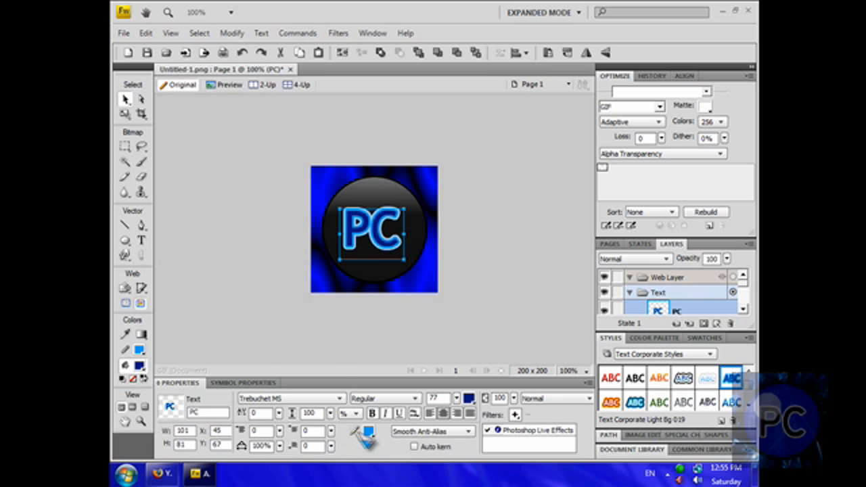
Change the PC text's stroke to a bright blue after trying a light grey.
{"action": "left_click", "coordinate": [370, 432]}
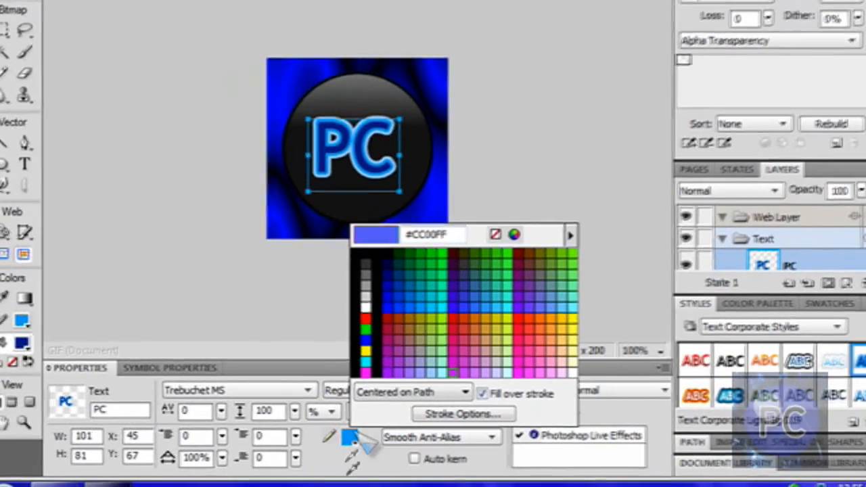
{"action": "left_click", "coordinate": [369, 452]}
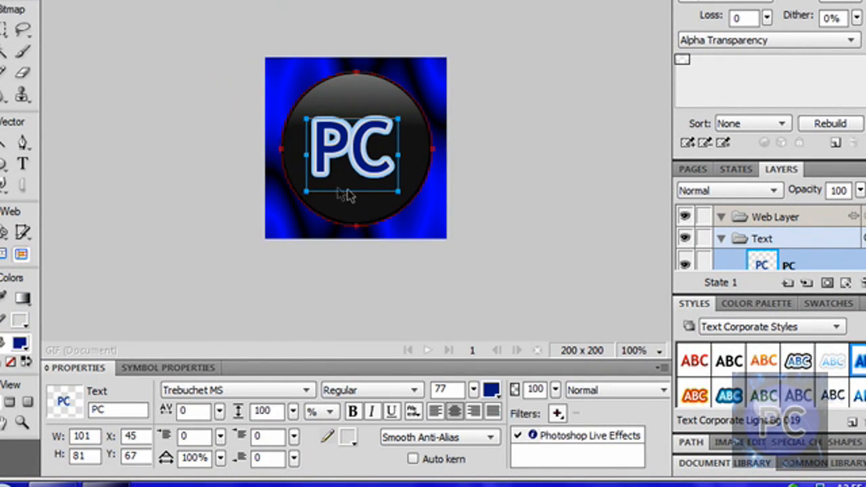
{"action": "left_click", "coordinate": [352, 447]}
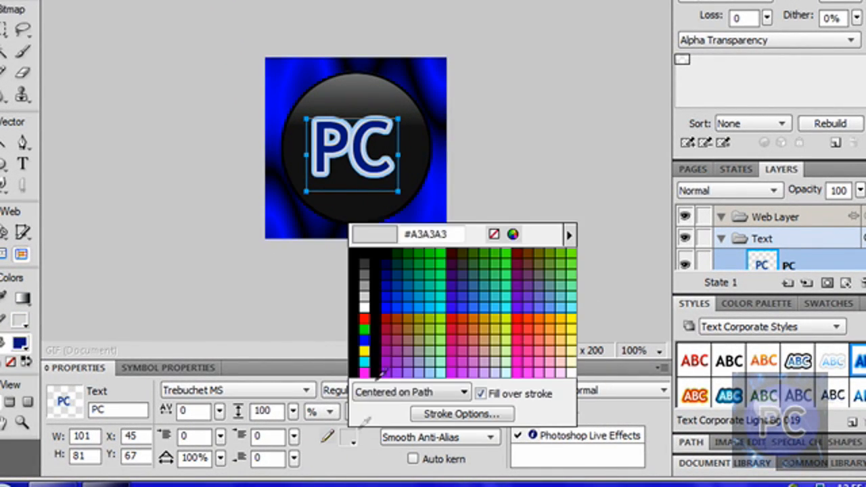
{"action": "left_click", "coordinate": [385, 305]}
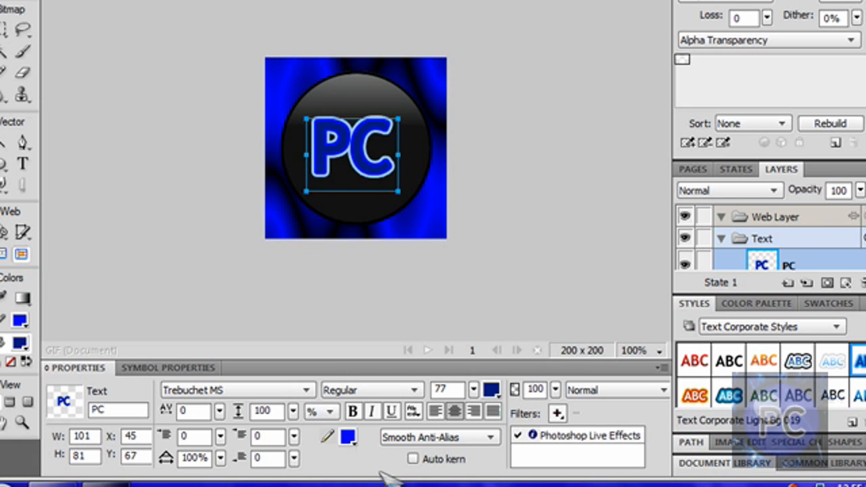
Add a black Drop Shadow to the PC text with distance 7, 65% opacity, softness 4 and angle 315, and turn on Auto kern.
{"action": "left_click", "coordinate": [558, 415]}
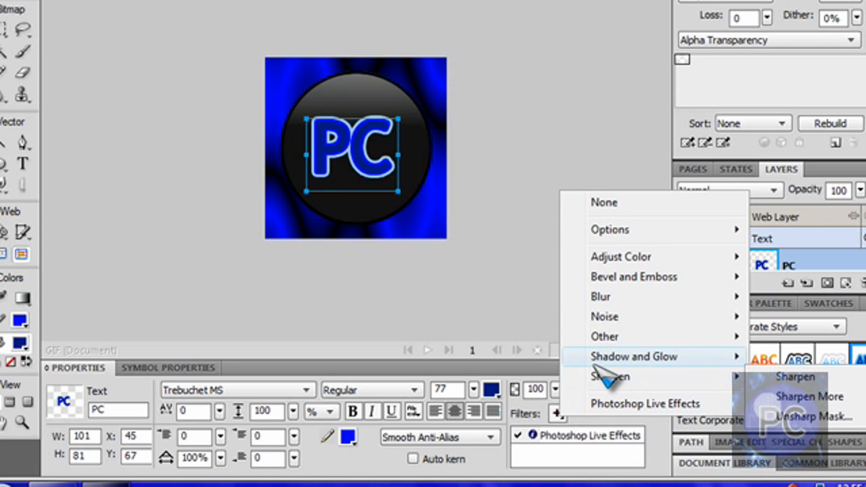
{"action": "mouse_move", "coordinate": [629, 365]}
{"action": "left_click", "coordinate": [781, 358]}
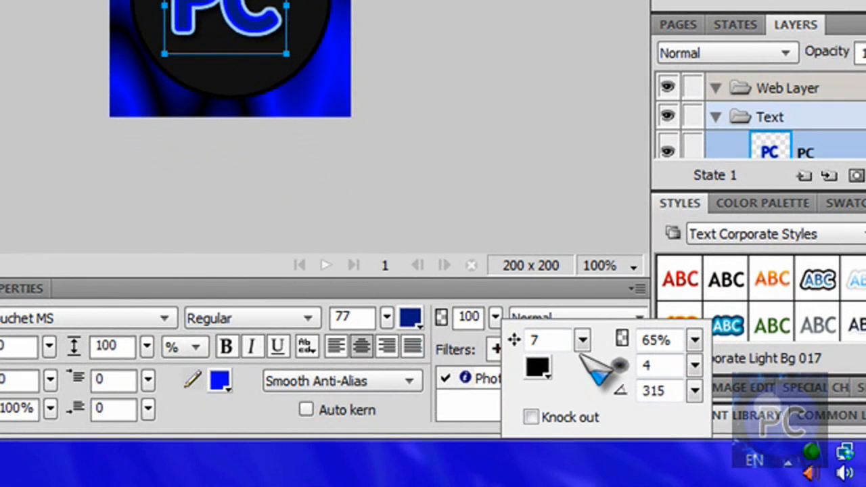
{"action": "left_click", "coordinate": [401, 408]}
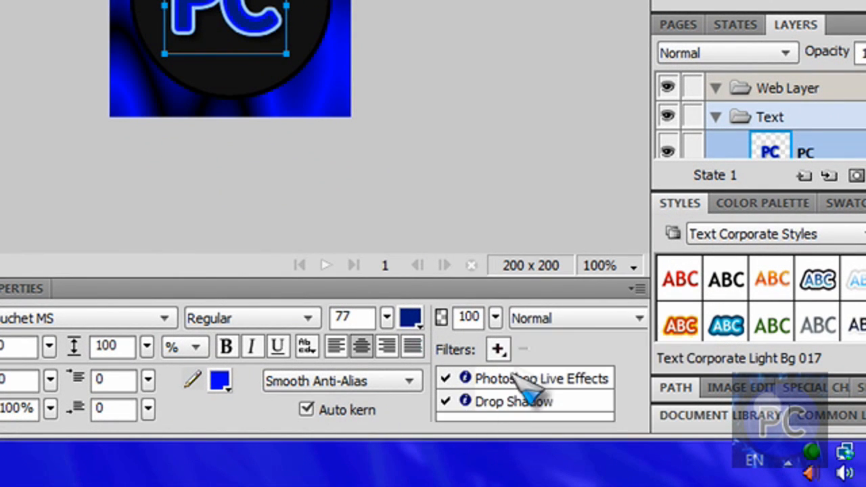
Add a light-blue Glow to the PC text with width 4, 65% opacity, softness 4 and offset 0.
{"action": "left_click", "coordinate": [498, 349]}
{"action": "mouse_move", "coordinate": [683, 272]}
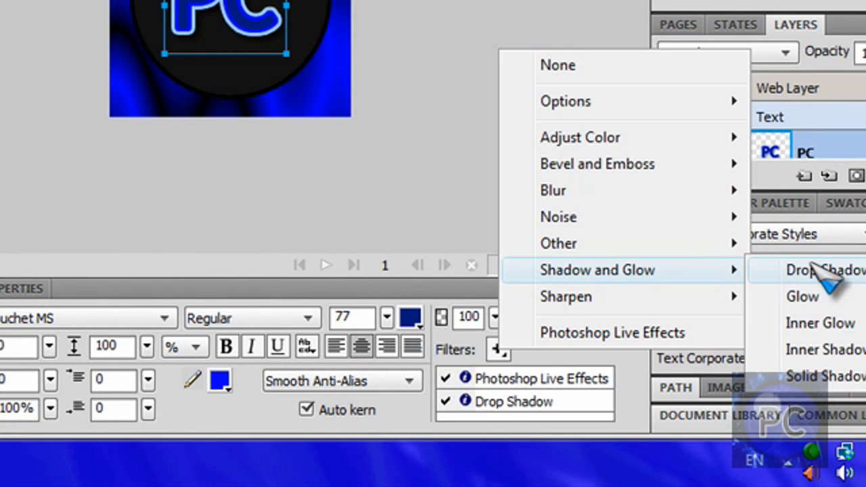
{"action": "left_click", "coordinate": [826, 307]}
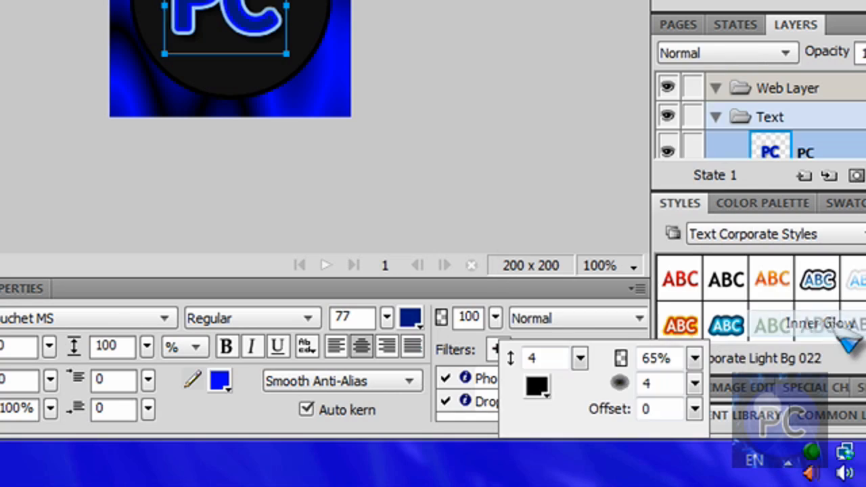
{"action": "left_click", "coordinate": [538, 387]}
{"action": "left_click", "coordinate": [627, 266]}
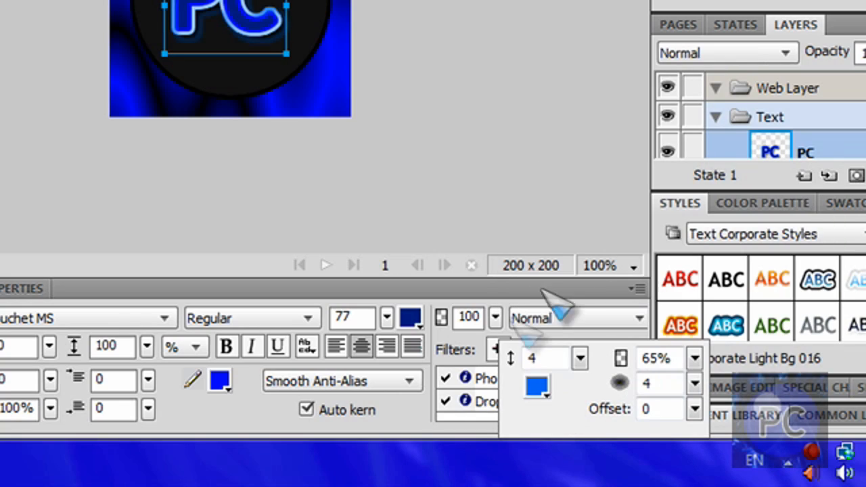
{"action": "left_click", "coordinate": [406, 430]}
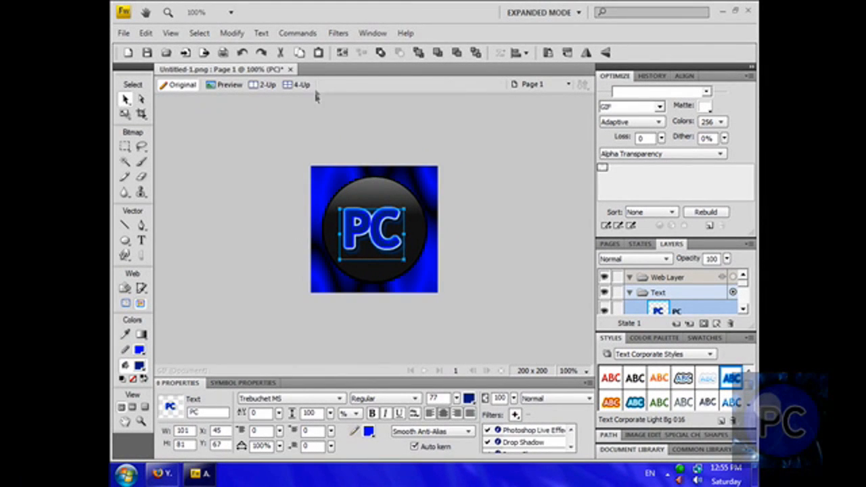
{"action": "left_click", "coordinate": [310, 33]}
{"action": "mouse_move", "coordinate": [356, 168]}
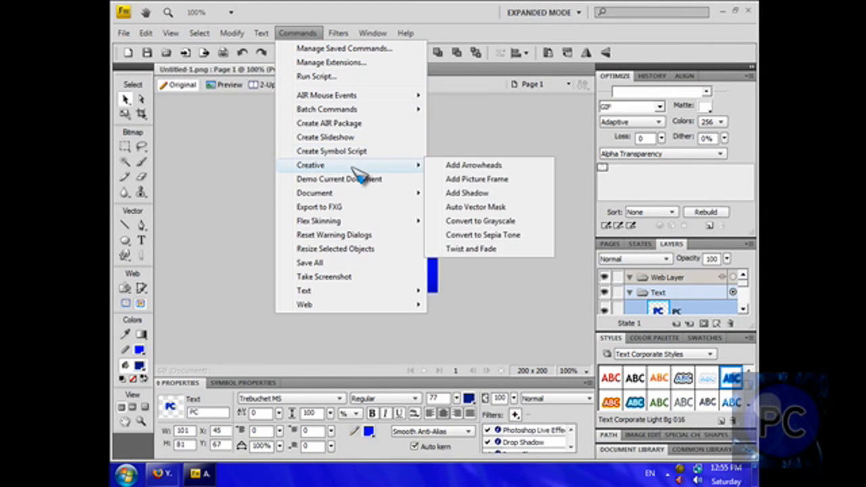
{"action": "left_click", "coordinate": [220, 249]}
{"action": "left_click", "coordinate": [212, 247]}
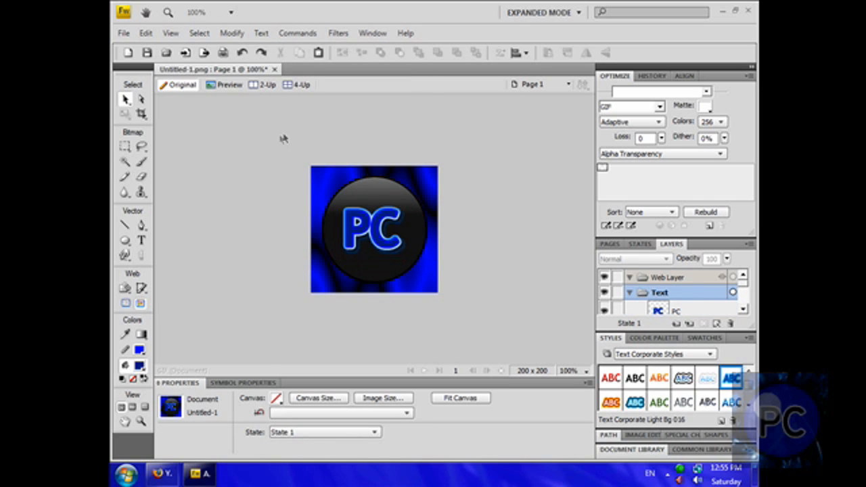
Centre the PC text on the circle at about X 50, Y 65 and deselect it.
{"action": "left_click", "coordinate": [386, 236]}
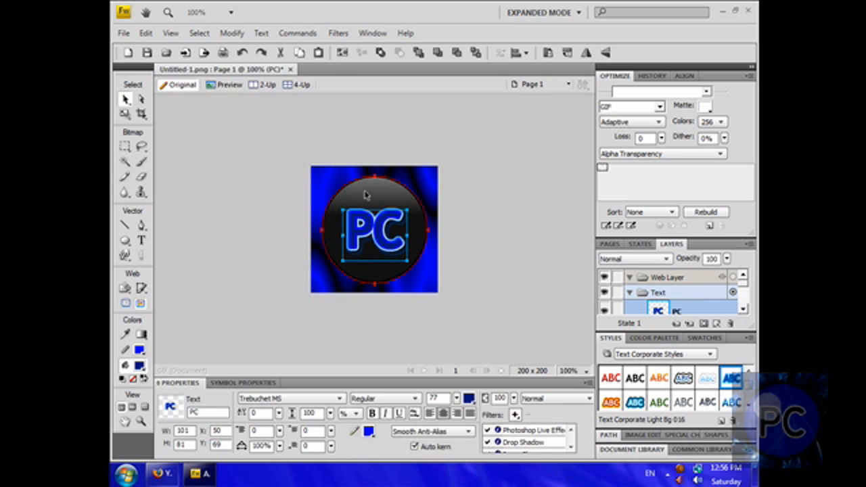
{"action": "left_click_drag", "start_coordinate": [368, 229], "coordinate": [368, 225]}
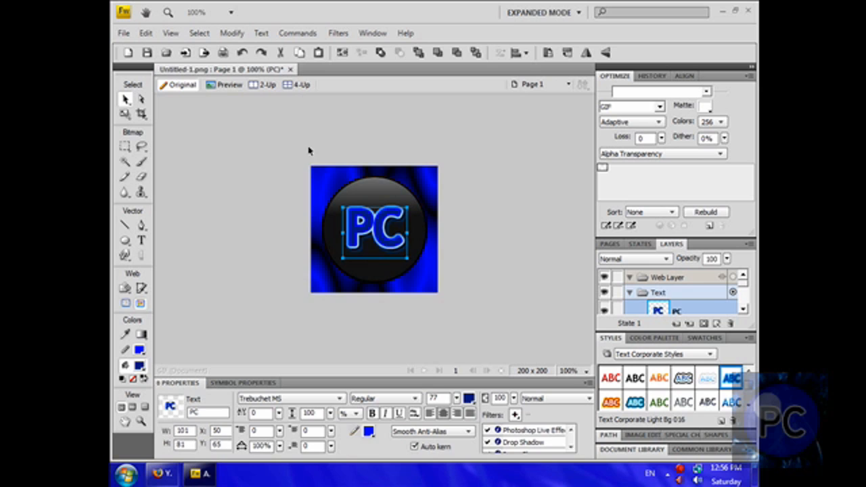
{"action": "left_click", "coordinate": [262, 212]}
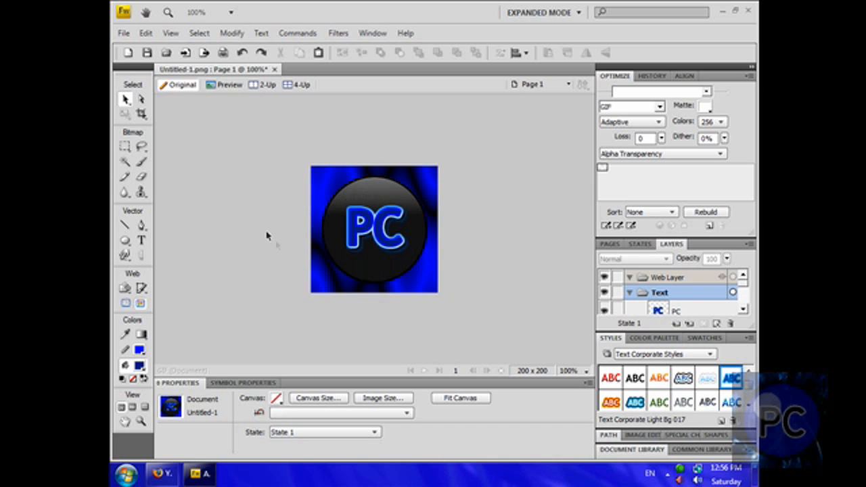
Start saving the logo under a new name in the Fireworks folder, with the file name test and the Fireworks PNG format.
{"action": "left_click", "coordinate": [124, 34]}
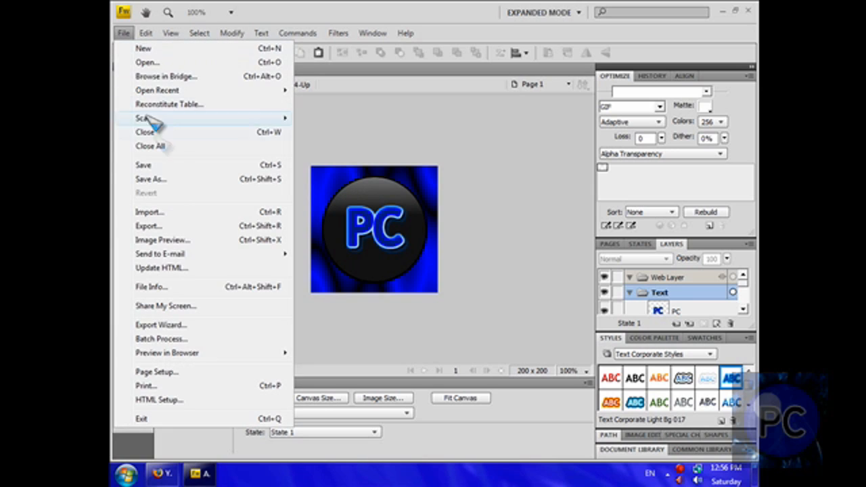
{"action": "left_click", "coordinate": [173, 182]}
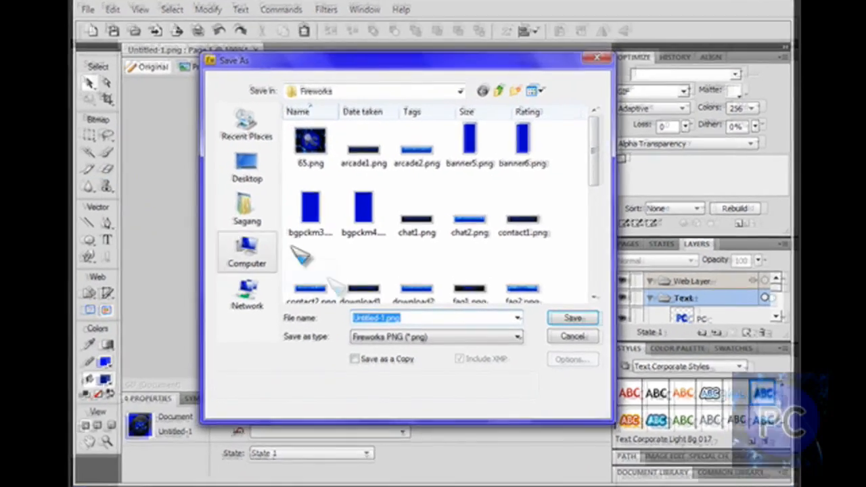
{"action": "type", "text": "tes"}
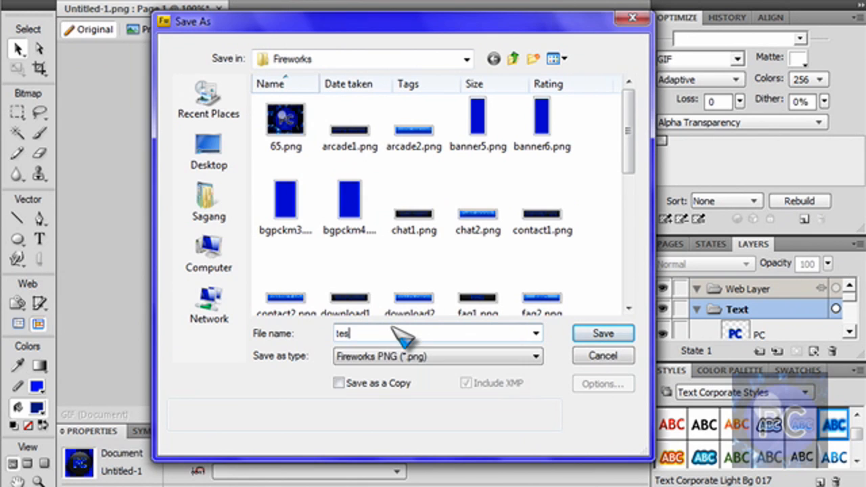
{"action": "type", "text": "t"}
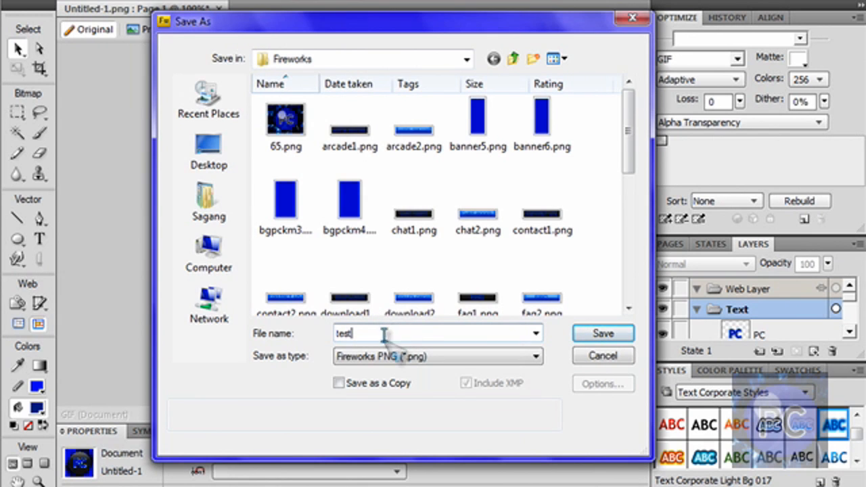
{"action": "left_click", "coordinate": [392, 358]}
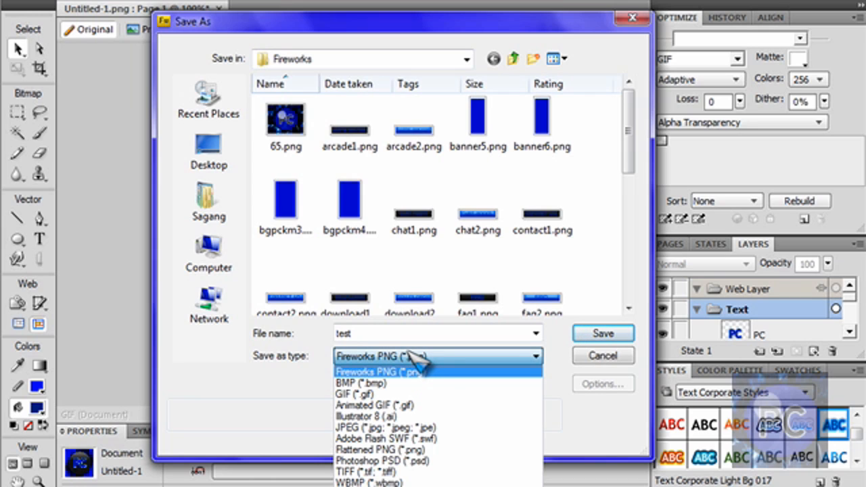
{"action": "left_click", "coordinate": [414, 369]}
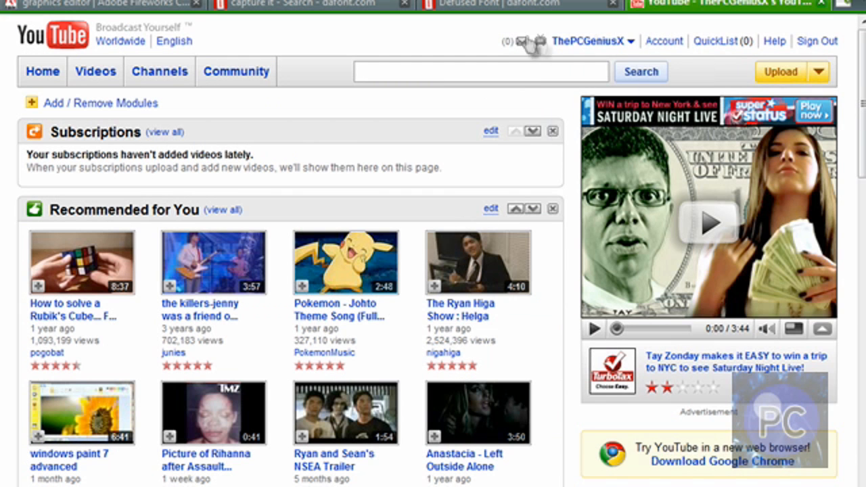
In Firefox, check the accepted image formats for changing the YouTube account picture, and cancel the picture change.
{"action": "left_click", "coordinate": [666, 42]}
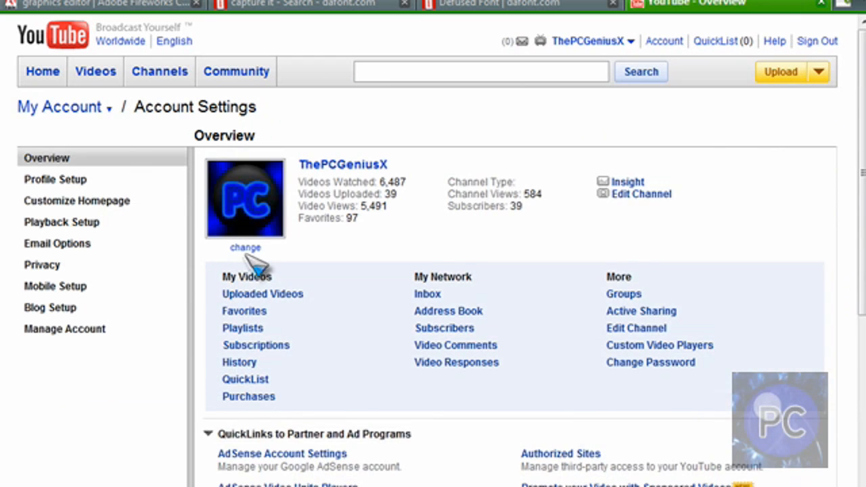
{"action": "left_click", "coordinate": [247, 250]}
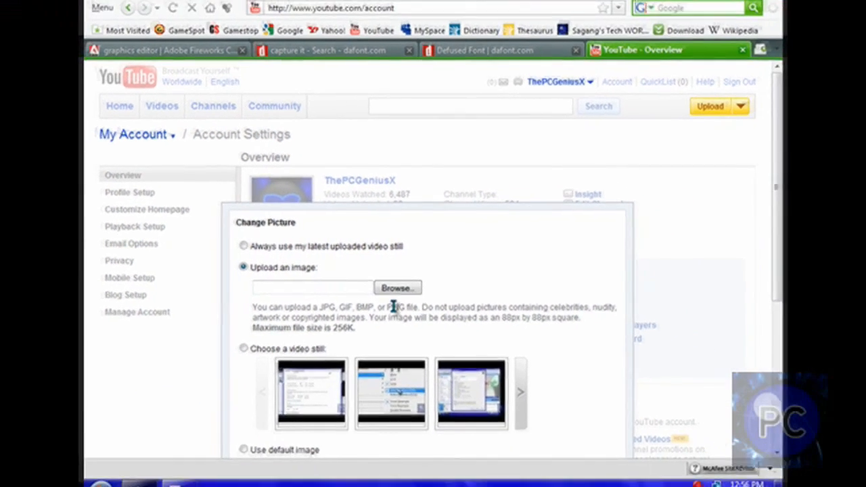
{"action": "scroll", "coordinate": [162, 347], "scroll_direction": "down", "scroll_amount": 2}
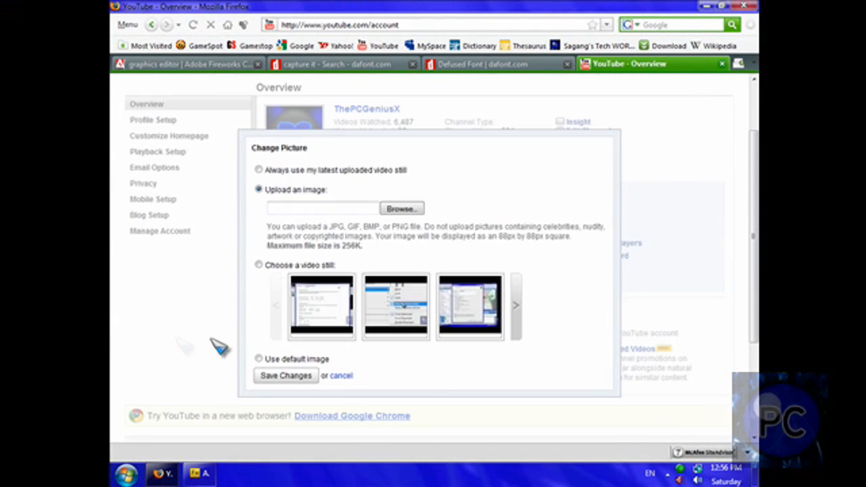
{"action": "left_click", "coordinate": [341, 377]}
Switch back to Fireworks and save the logo as test.jpg in JPEG format.
{"action": "left_click", "coordinate": [199, 473]}
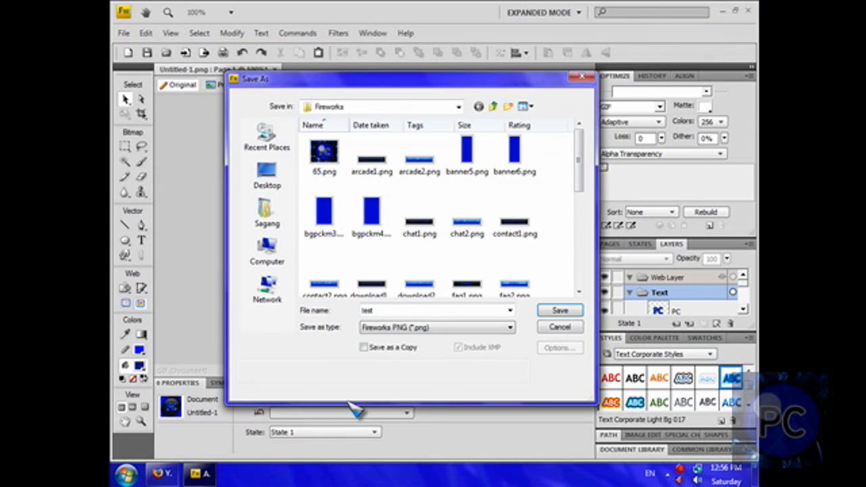
{"action": "left_click", "coordinate": [406, 327]}
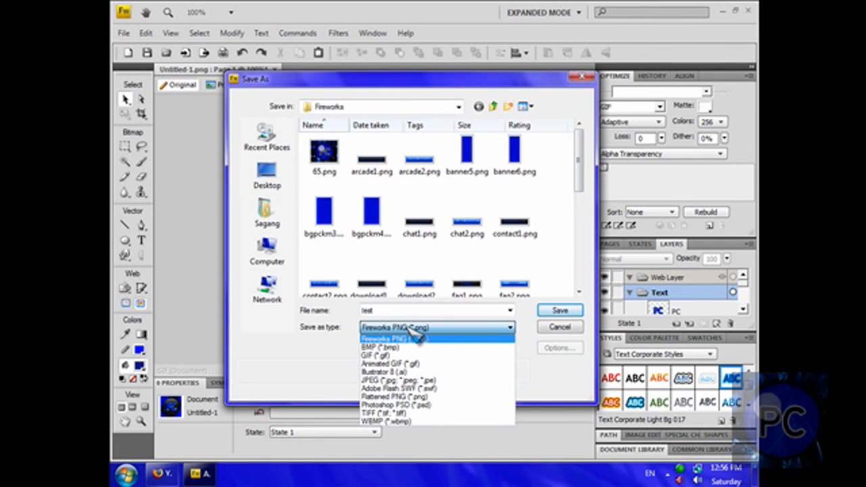
{"action": "left_click", "coordinate": [392, 348]}
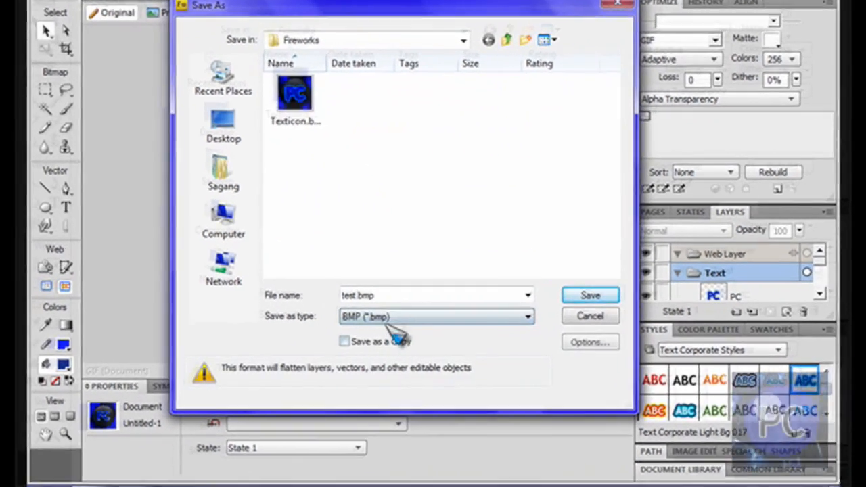
{"action": "left_click", "coordinate": [409, 328]}
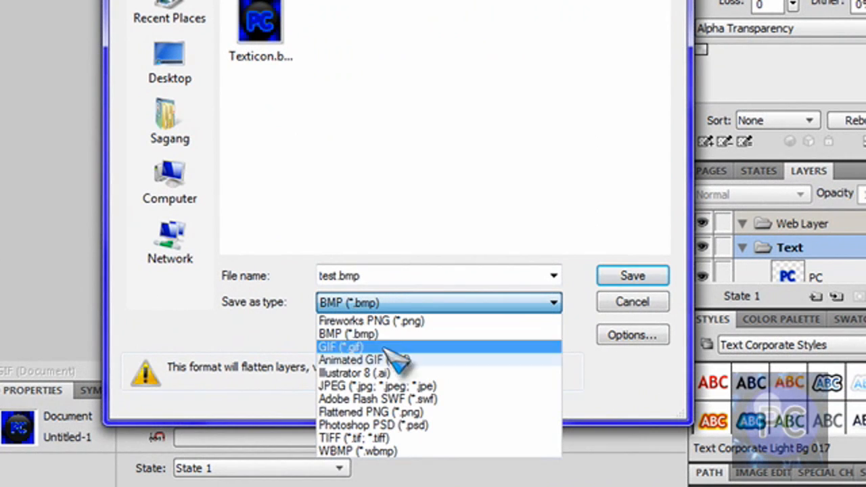
{"action": "left_click", "coordinate": [397, 385]}
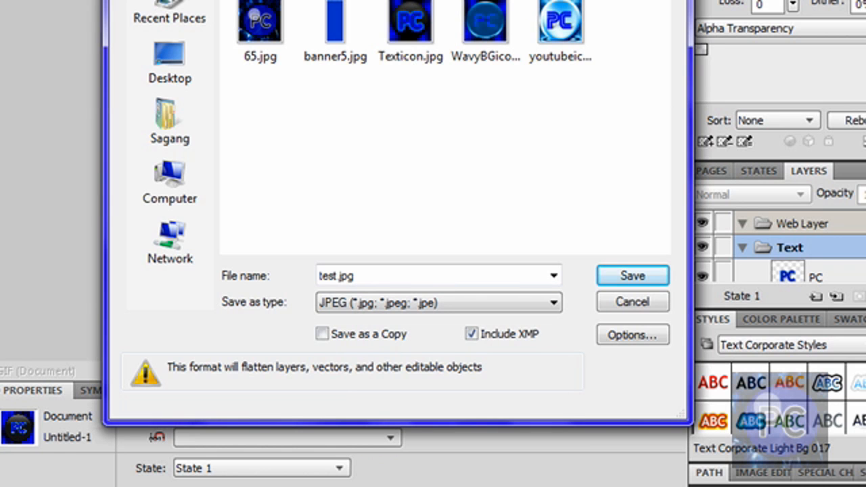
{"action": "key", "text": "Return"}
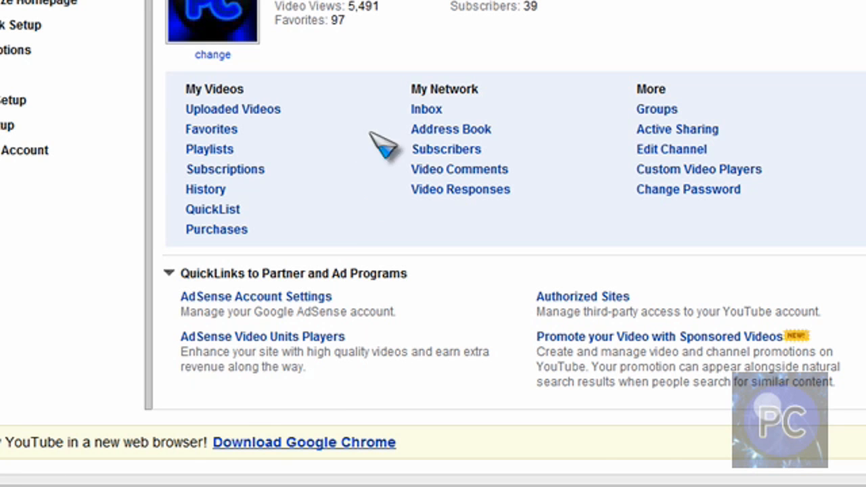
Return to Fireworks and resize the PC logo image to 88 x 88 pixels.
{"action": "scroll", "coordinate": [377, 145], "scroll_direction": "up", "scroll_amount": 3}
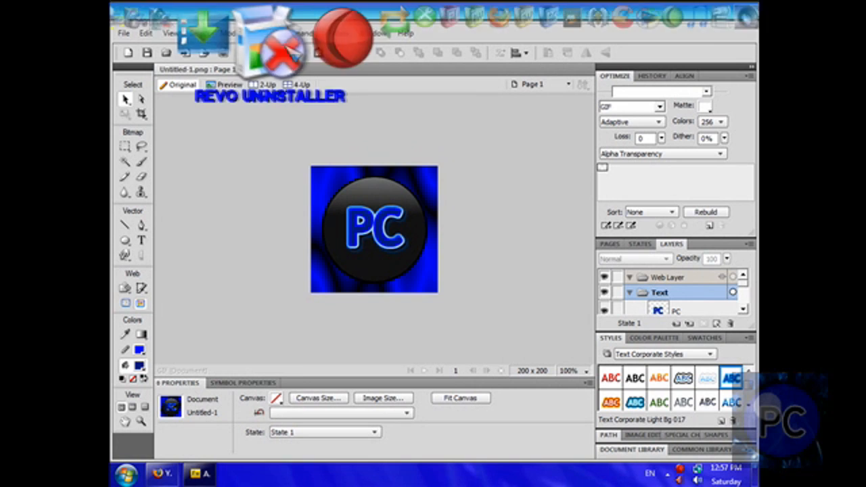
{"action": "left_click", "coordinate": [321, 237]}
{"action": "left_click", "coordinate": [404, 233]}
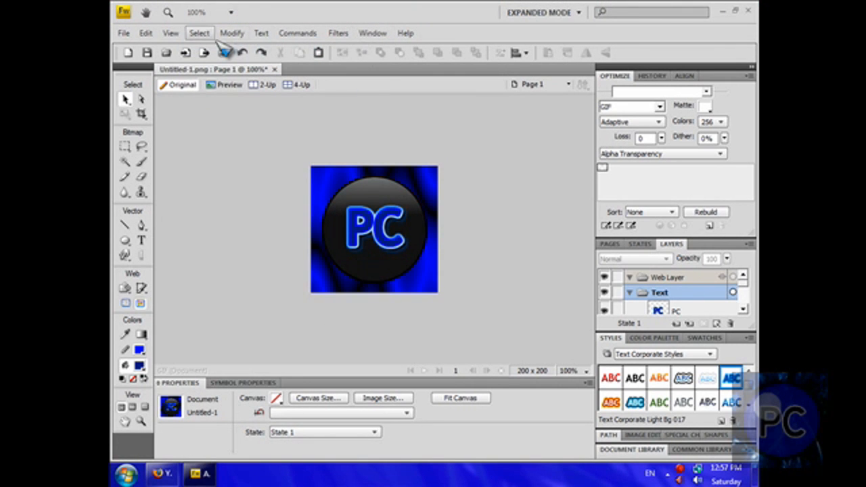
{"action": "left_click", "coordinate": [199, 34]}
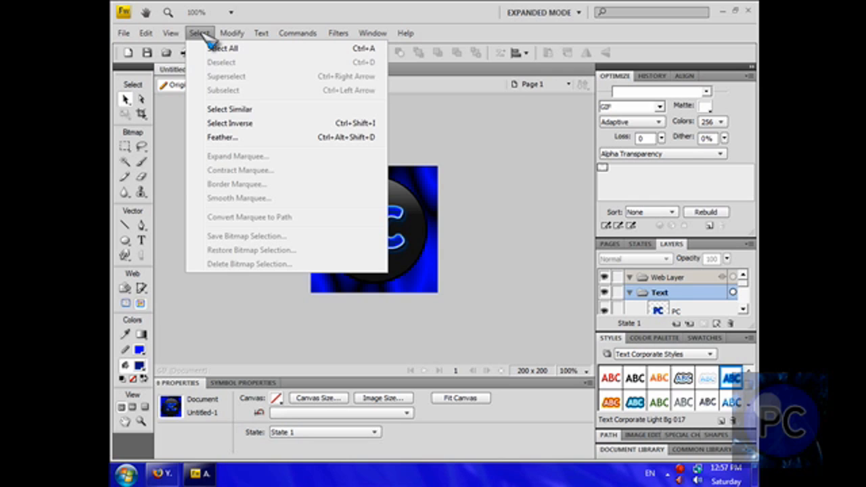
{"action": "mouse_move", "coordinate": [240, 38]}
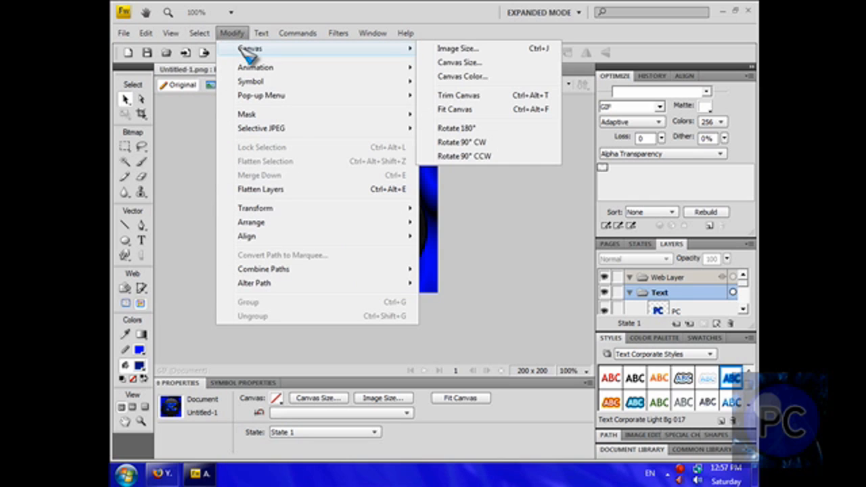
{"action": "left_click", "coordinate": [457, 50]}
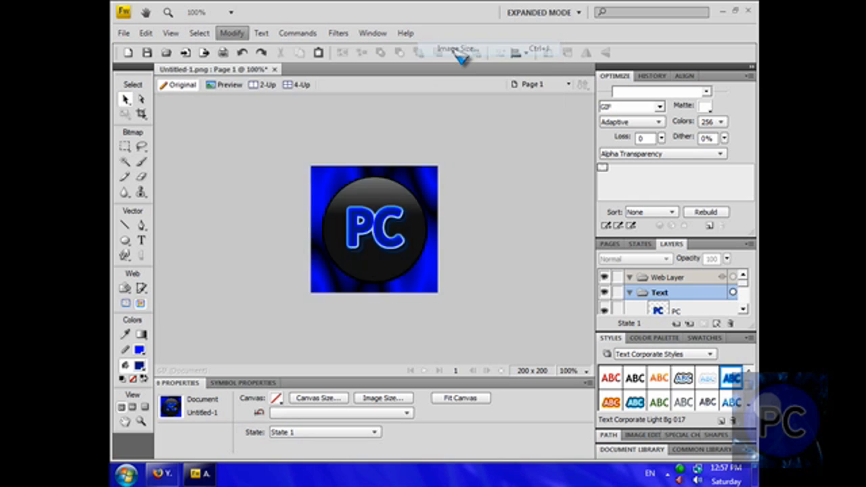
{"action": "type", "text": "88"}
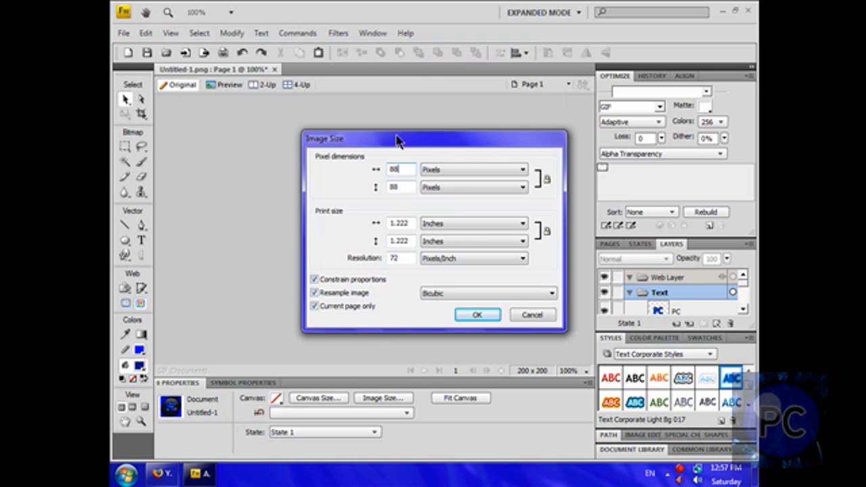
{"action": "left_click", "coordinate": [404, 186]}
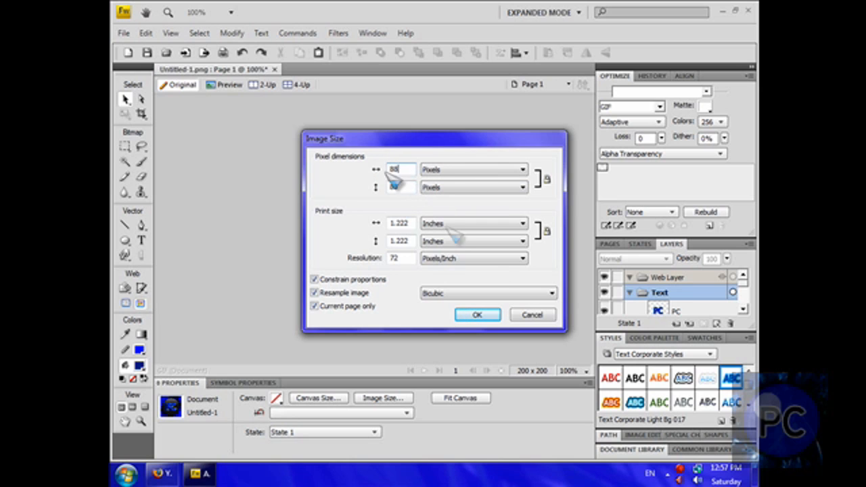
{"action": "left_click", "coordinate": [489, 315]}
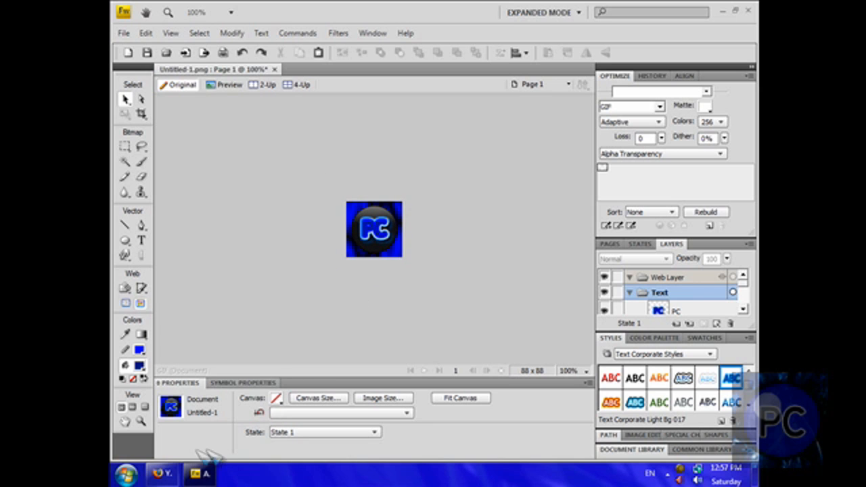
Switch to Firefox and check the display dimensions and maximum file size for an uploaded YouTube account picture, leaving the picture unchanged.
{"action": "left_click", "coordinate": [172, 475]}
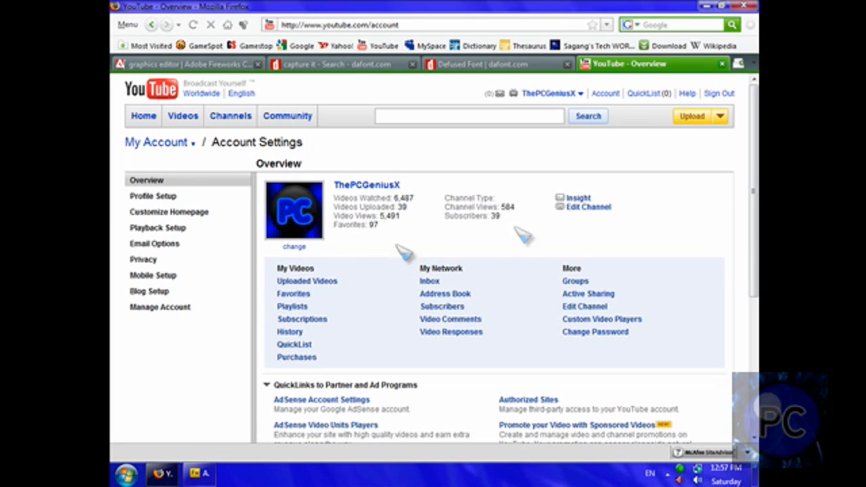
{"action": "left_click", "coordinate": [295, 247]}
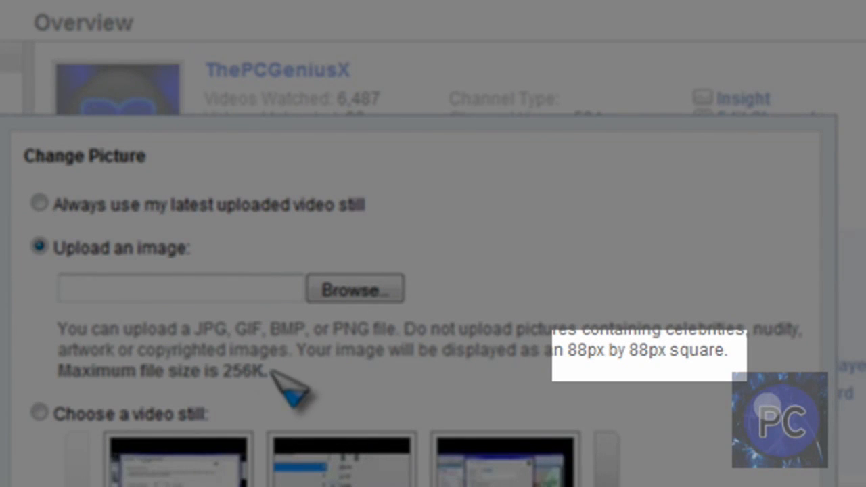
{"action": "left_click_drag", "start_coordinate": [265, 372], "coordinate": [220, 373]}
{"action": "left_click", "coordinate": [234, 374]}
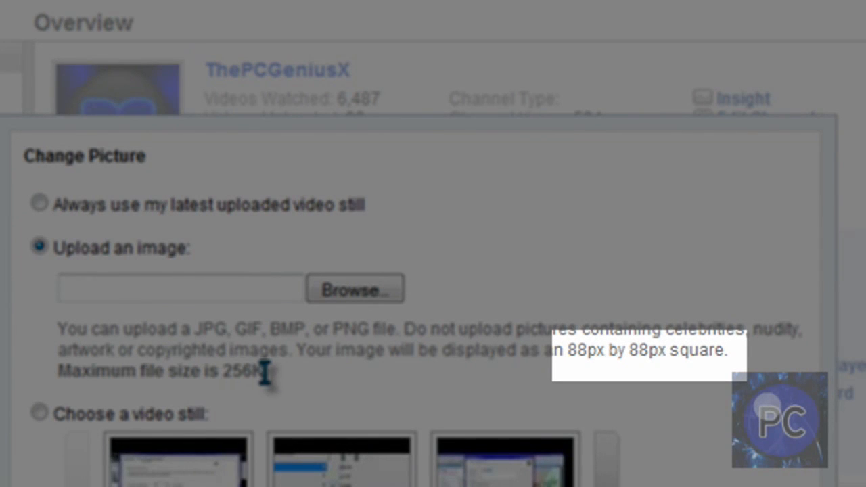
{"action": "left_click_drag", "start_coordinate": [540, 361], "coordinate": [730, 337]}
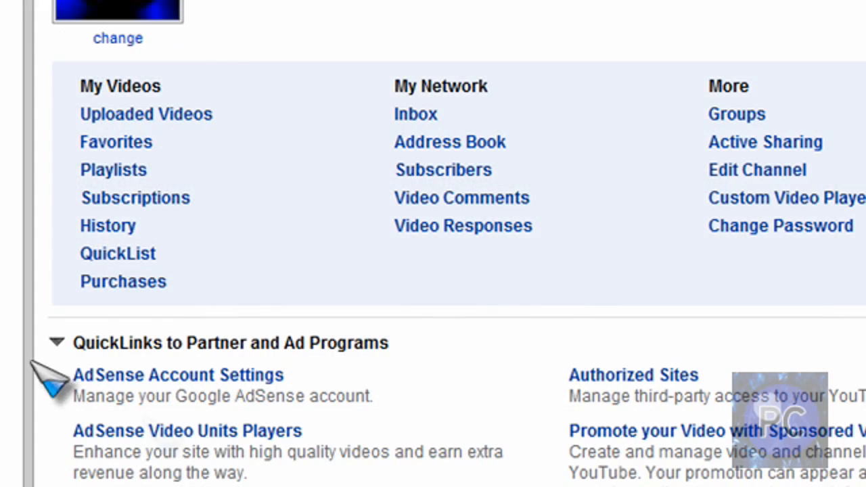
{"action": "scroll", "coordinate": [39, 338], "scroll_direction": "up", "scroll_amount": 3}
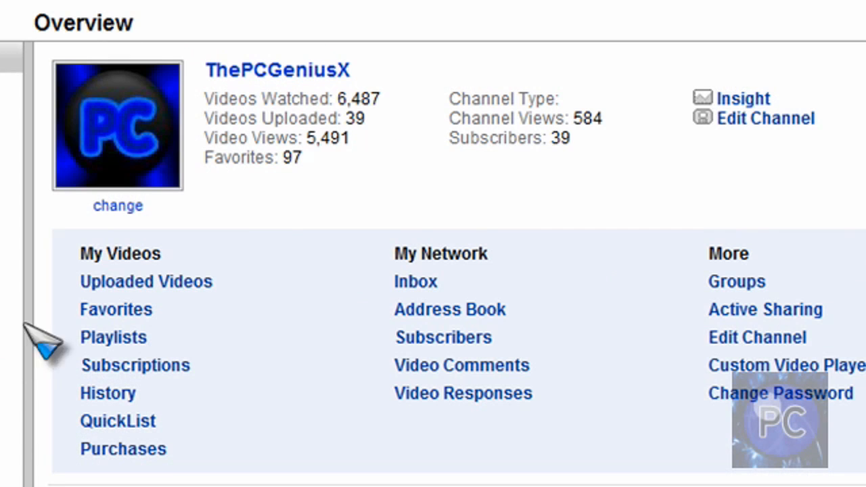